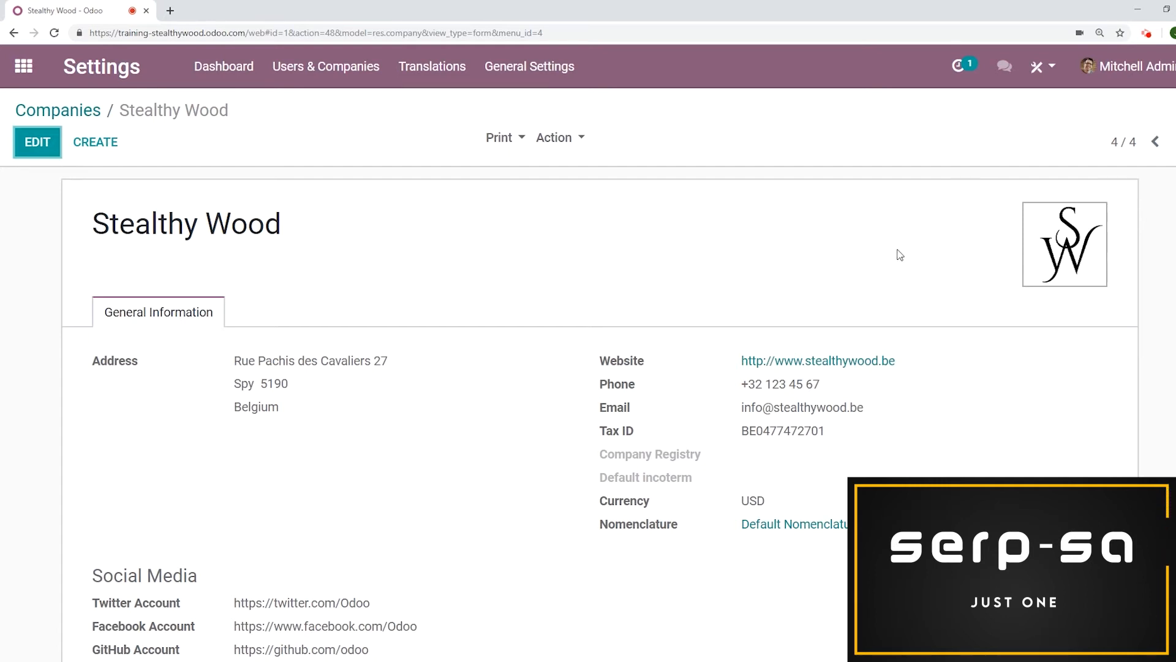
# Open the general settings and change the document layout to the third template, keeping the tagline and footer, and save it
pyautogui.click(530, 84)
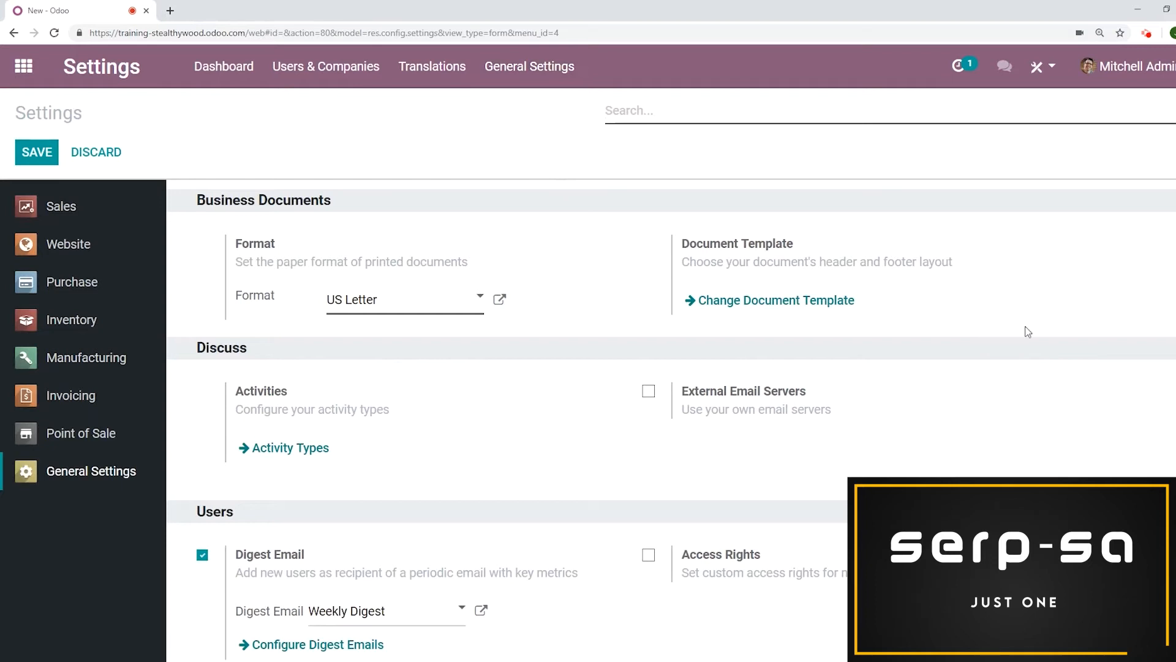
pyautogui.click(845, 307)
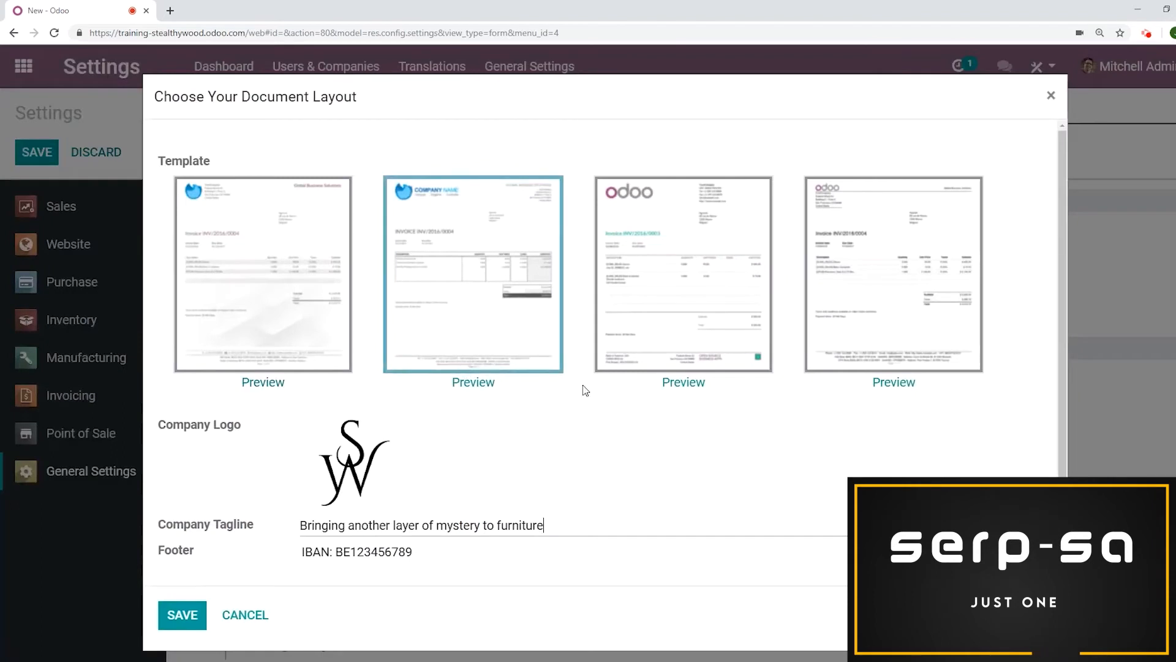
pyautogui.click(713, 269)
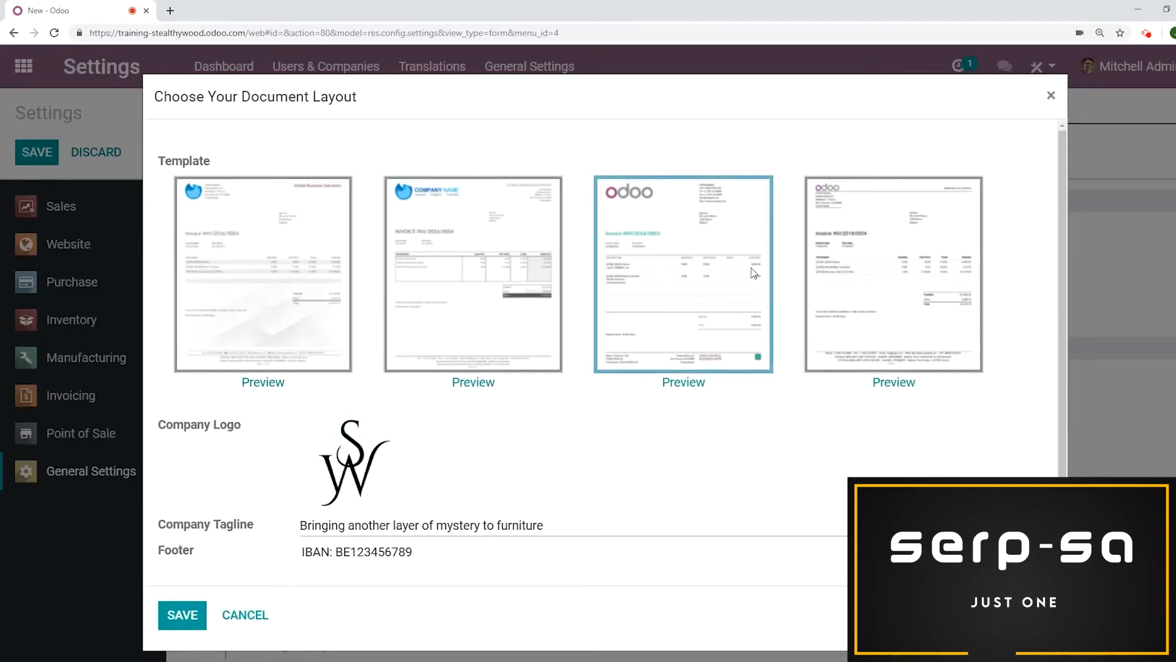
pyautogui.scroll(-2, 710, 284)
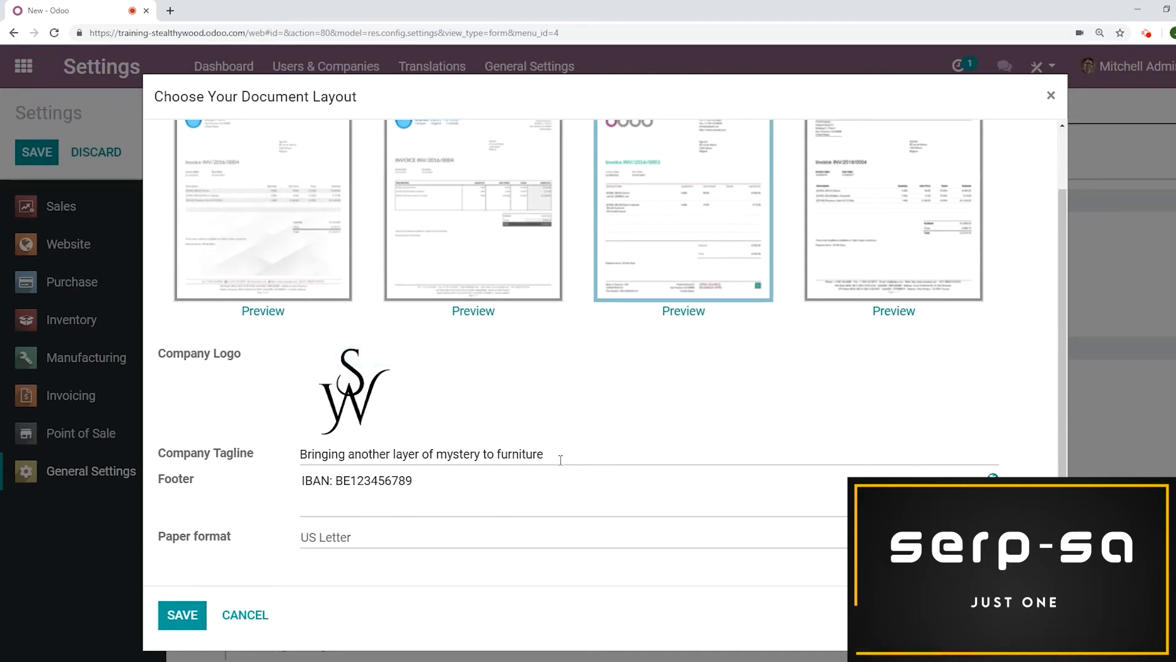
pyautogui.moveTo(561, 460); pyautogui.dragTo(297, 452)
pyautogui.click(260, 438)
pyautogui.moveTo(454, 481); pyautogui.dragTo(280, 481)
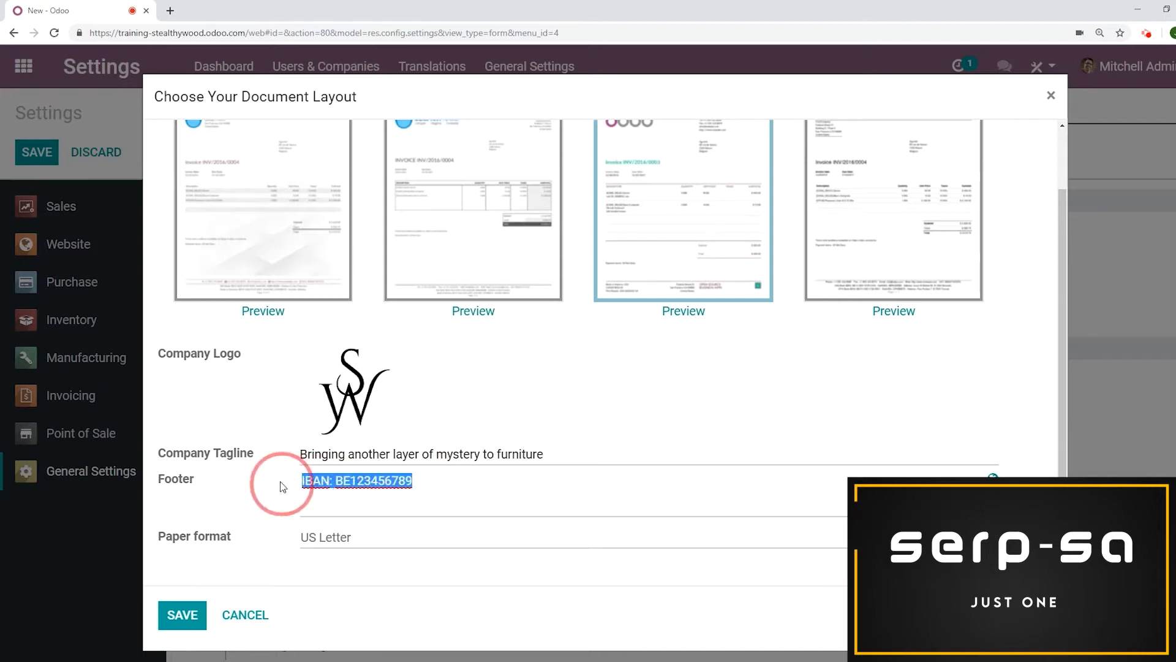
pyautogui.click(225, 400)
pyautogui.click(182, 614)
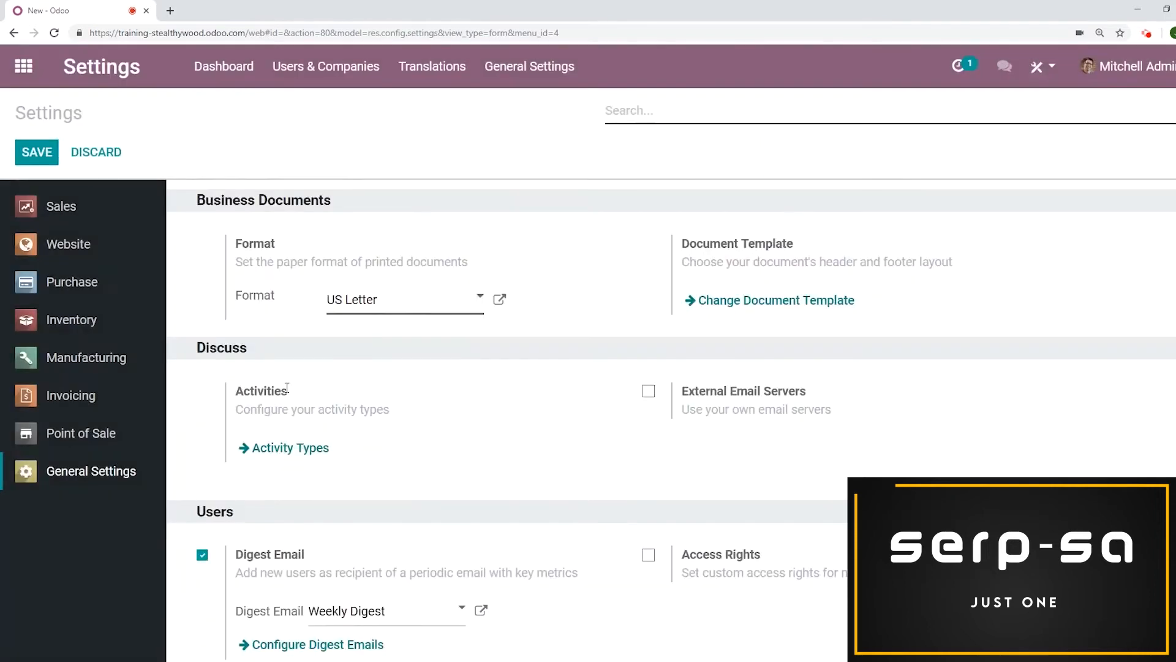
# Browse the payment acquirers in the Invoicing configuration and open the Paypal acquirer
pyautogui.click(22, 66)
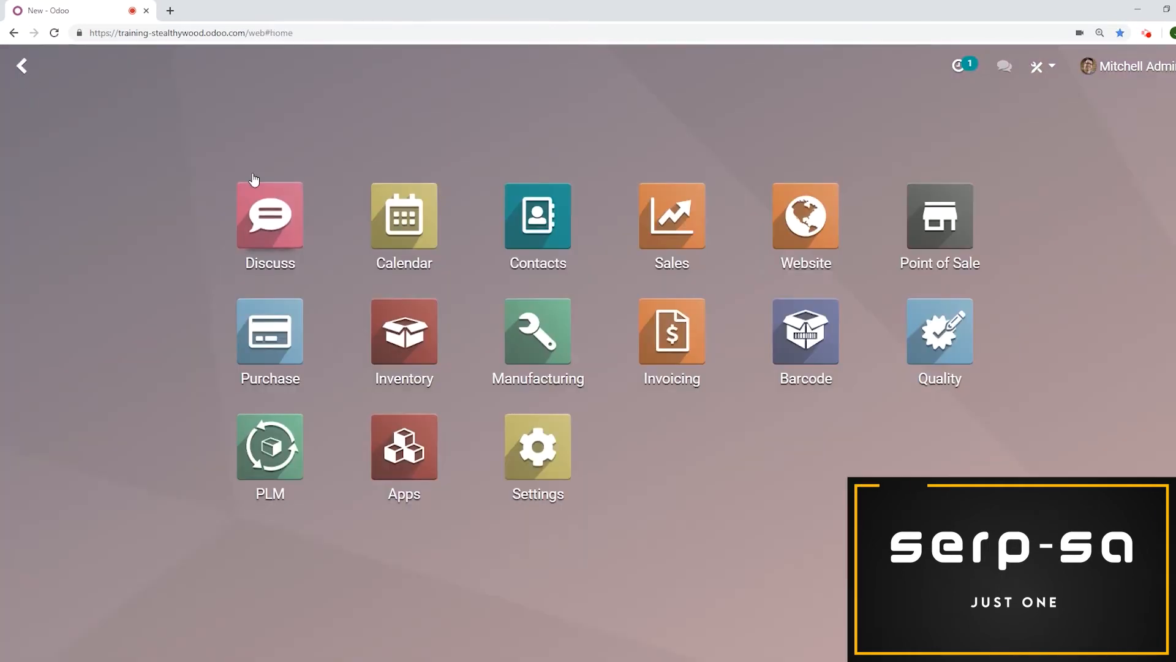
pyautogui.click(679, 322)
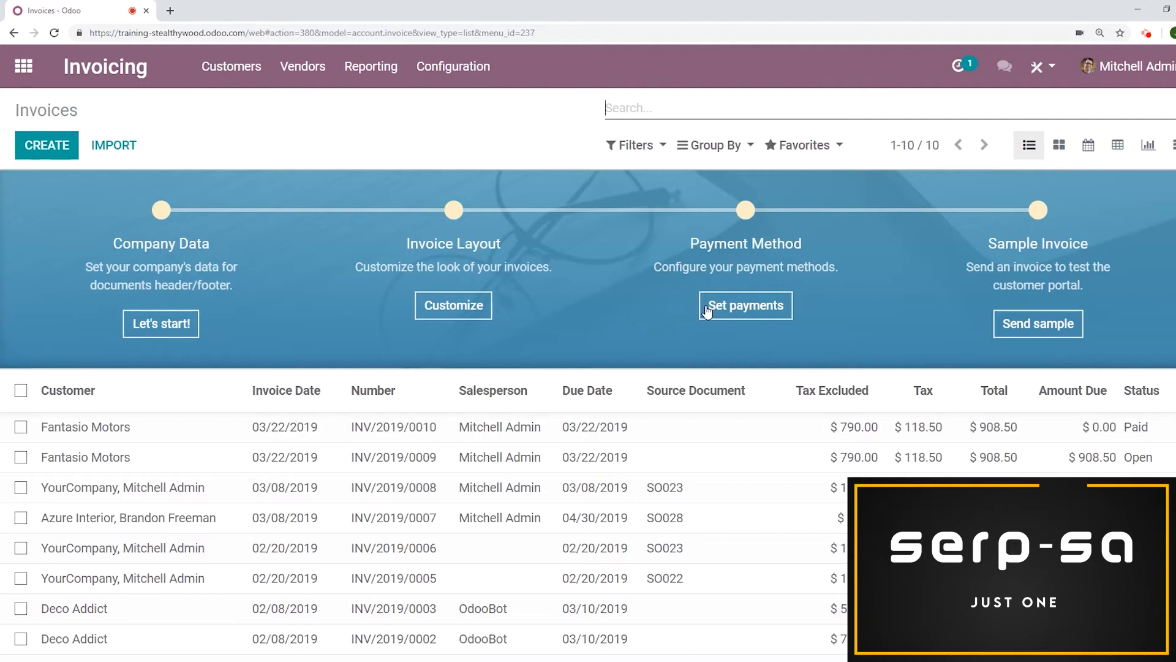
pyautogui.click(493, 73)
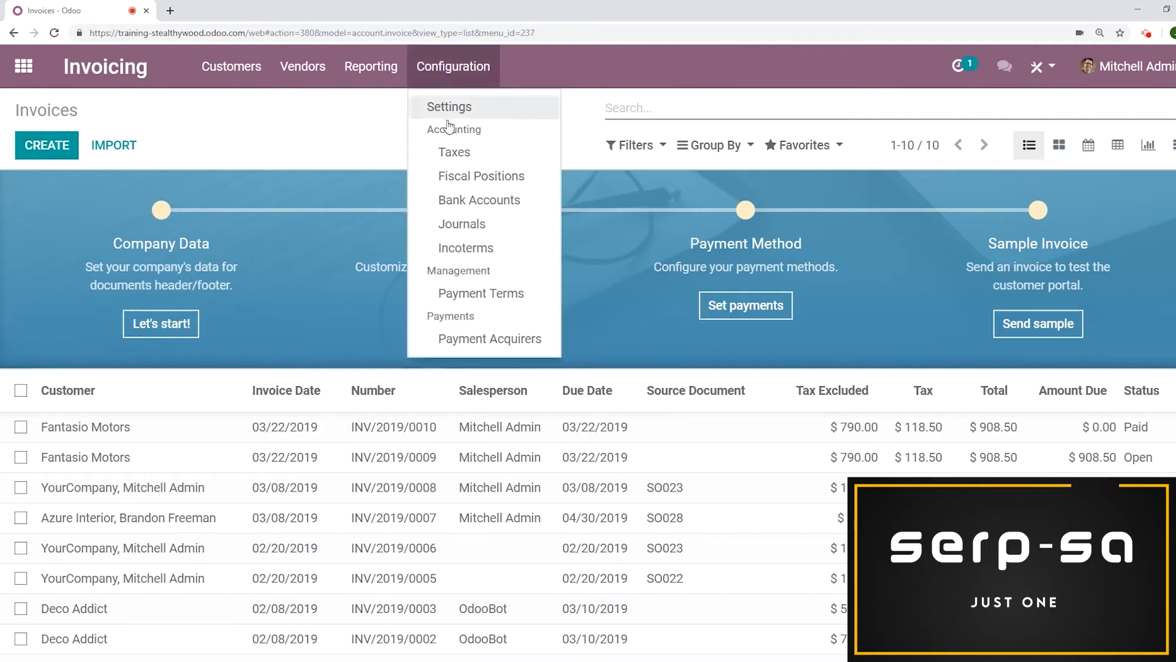
pyautogui.click(490, 340)
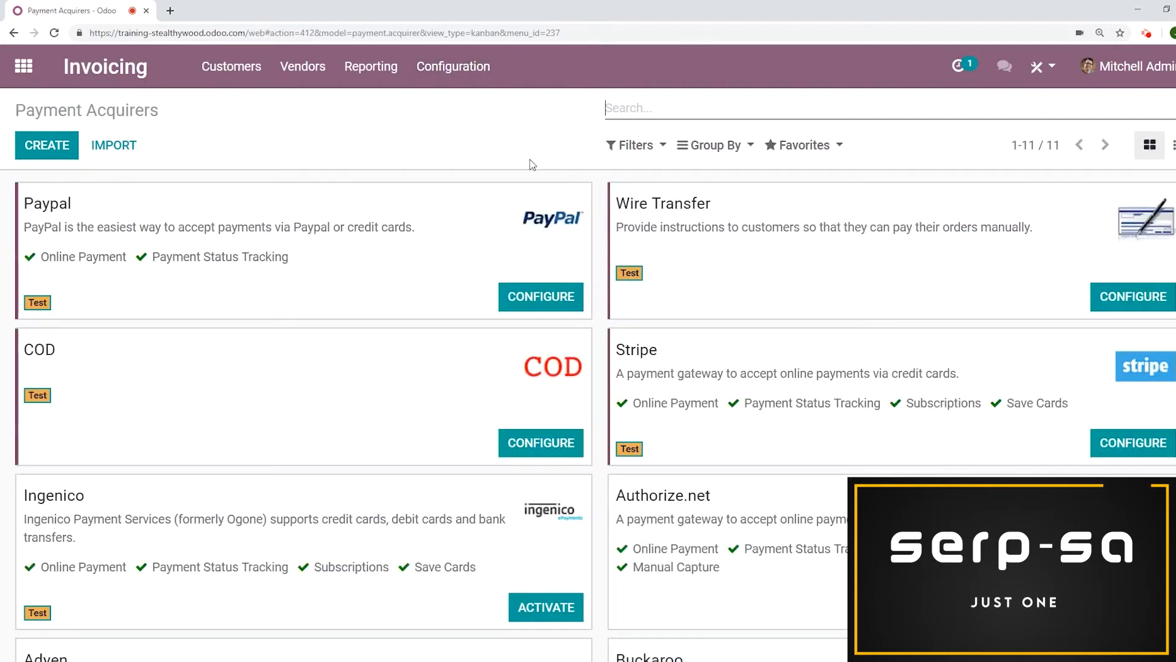
pyautogui.scroll(-3, 520, 245)
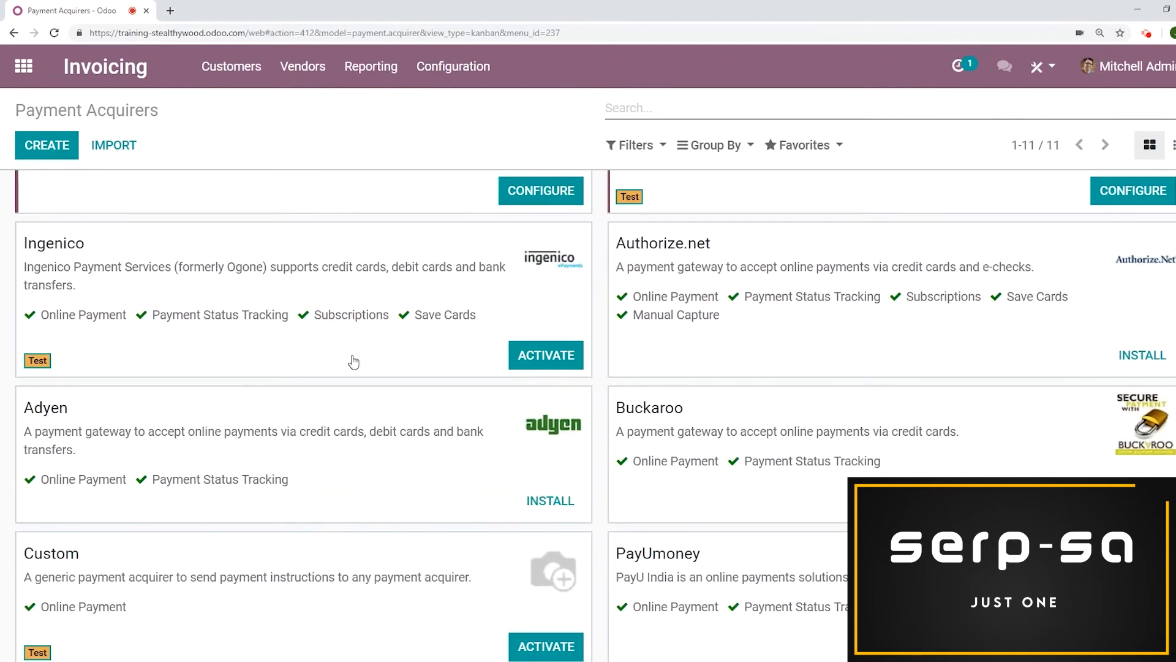
pyautogui.scroll(3, 490, 232)
pyautogui.scroll(-6, 481, 234)
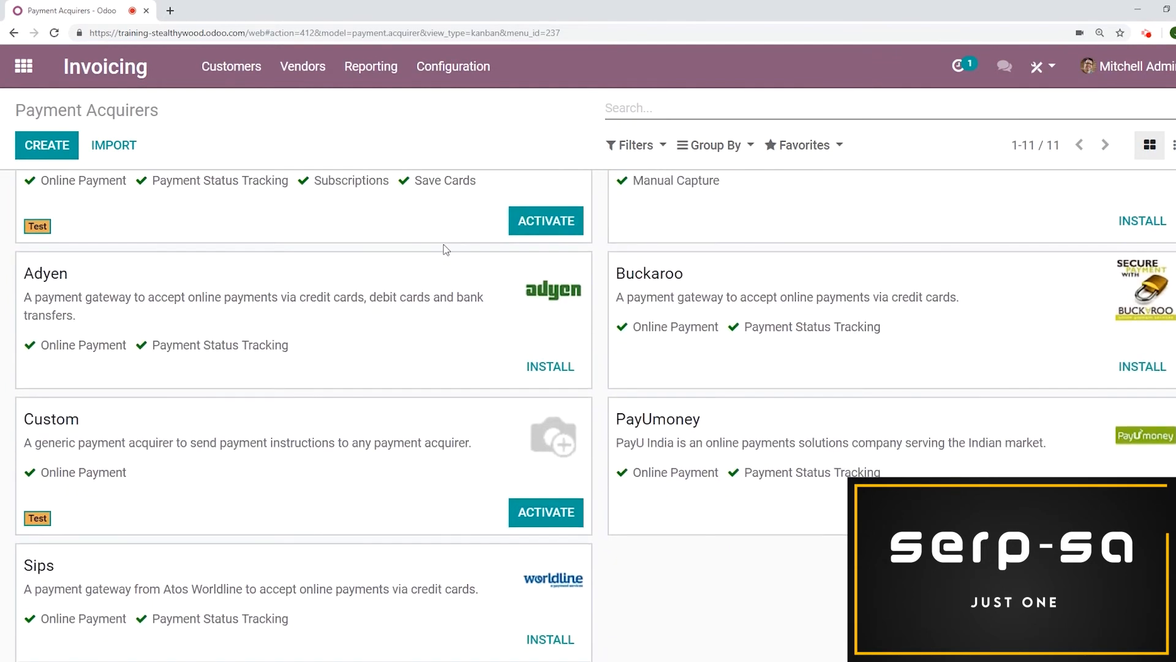
pyautogui.scroll(1, 447, 250)
pyautogui.scroll(5, 449, 250)
pyautogui.click(443, 251)
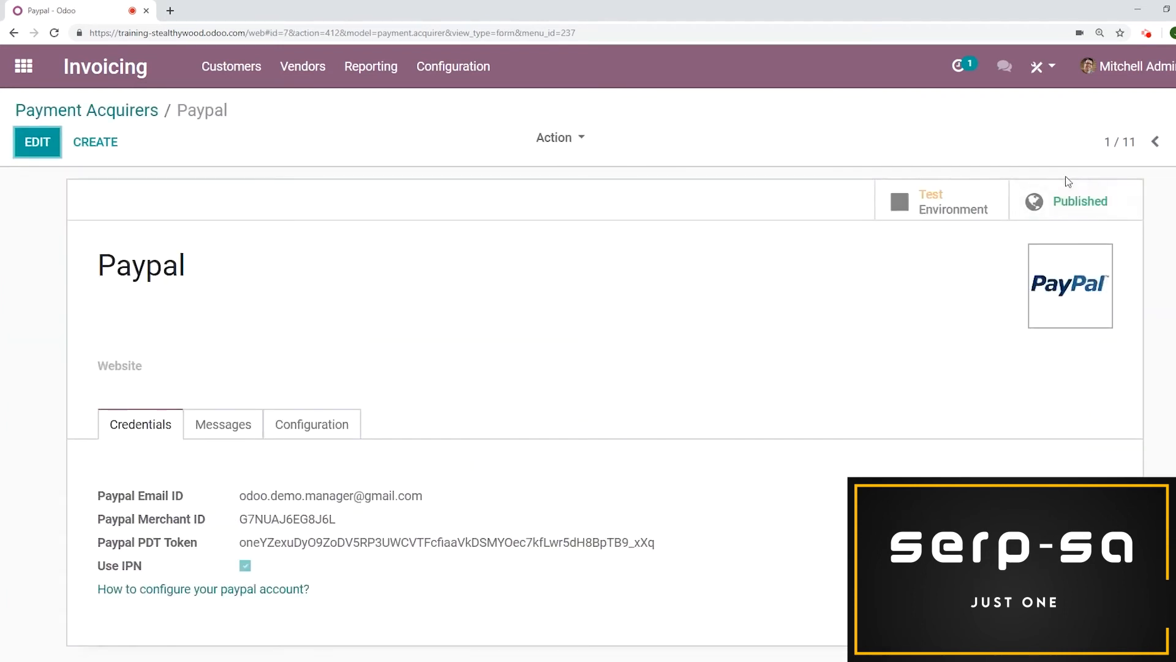
# Unpublish the Paypal acquirer and publish it again
pyautogui.click(1074, 201)
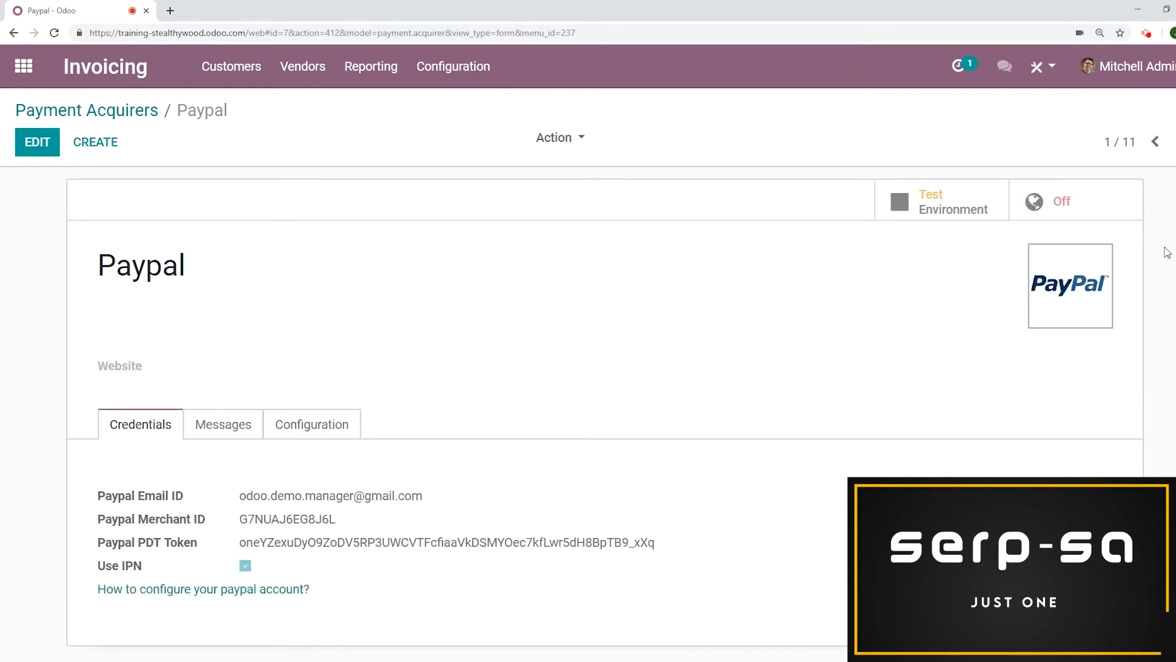
pyautogui.click(1075, 204)
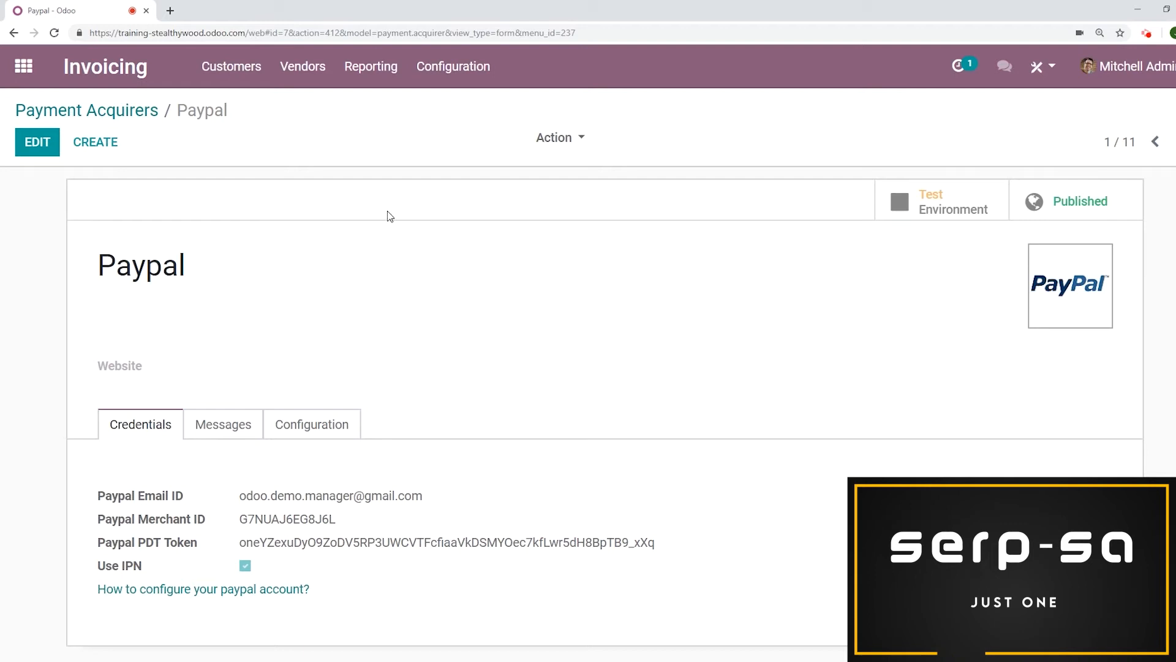
# Create a new customer invoice with Fantasio Motors as the customer
pyautogui.click(231, 66)
pyautogui.click(231, 106)
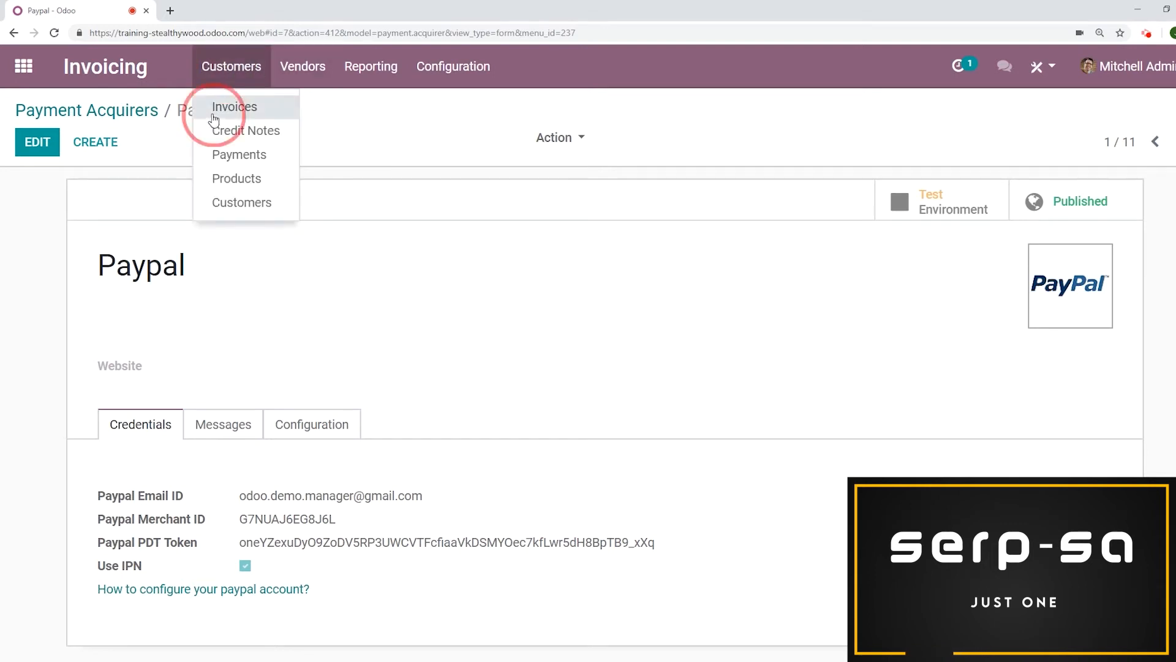
pyautogui.click(47, 145)
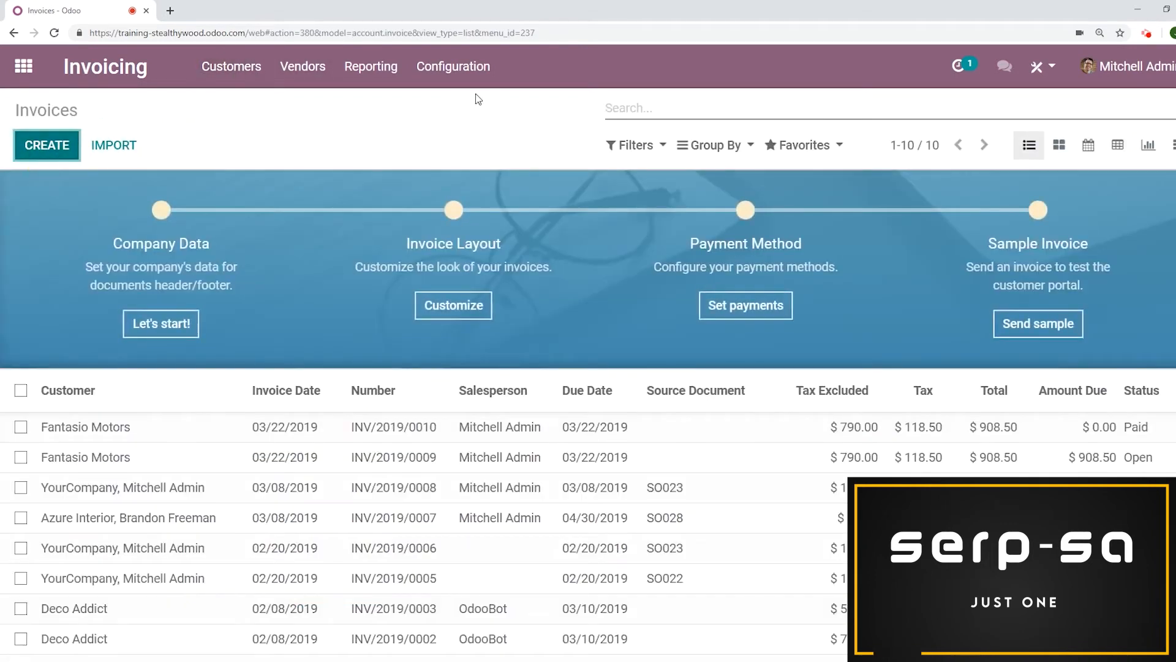
pyautogui.scroll(-1, 399, 226)
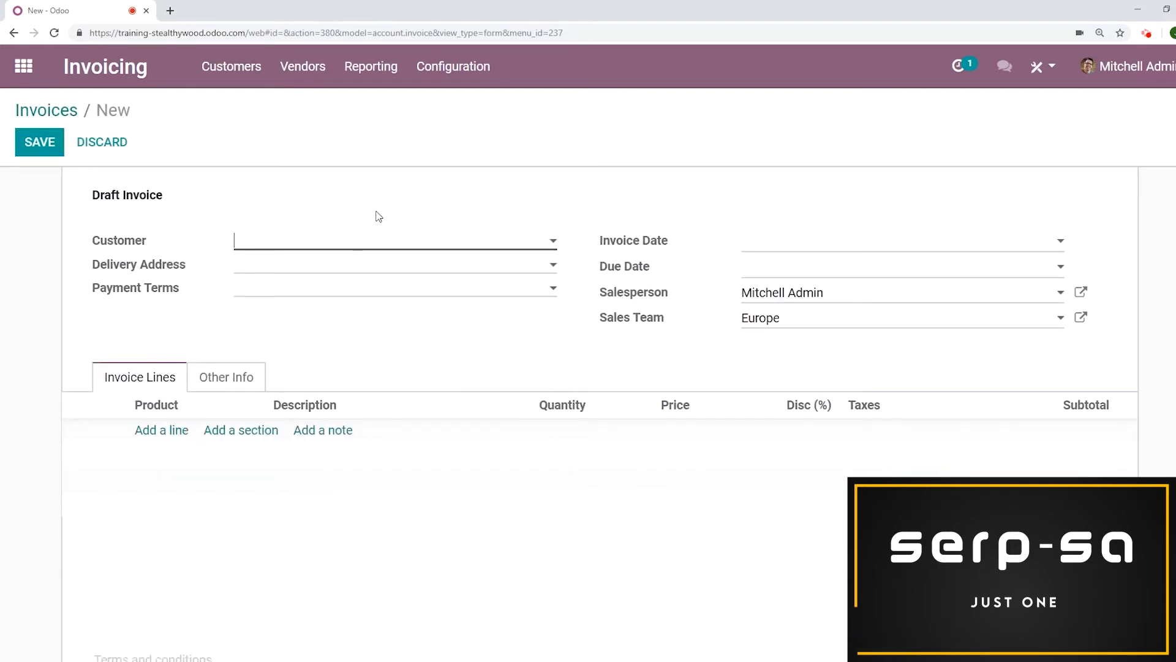
pyautogui.write('fant')
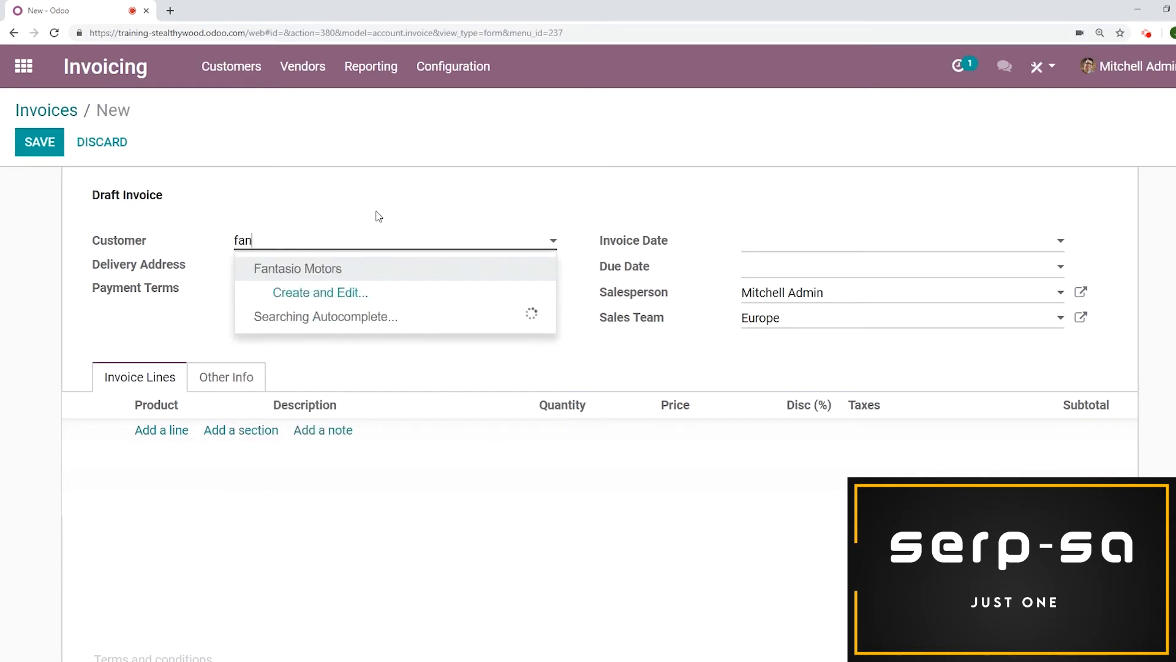
pyautogui.click(358, 269)
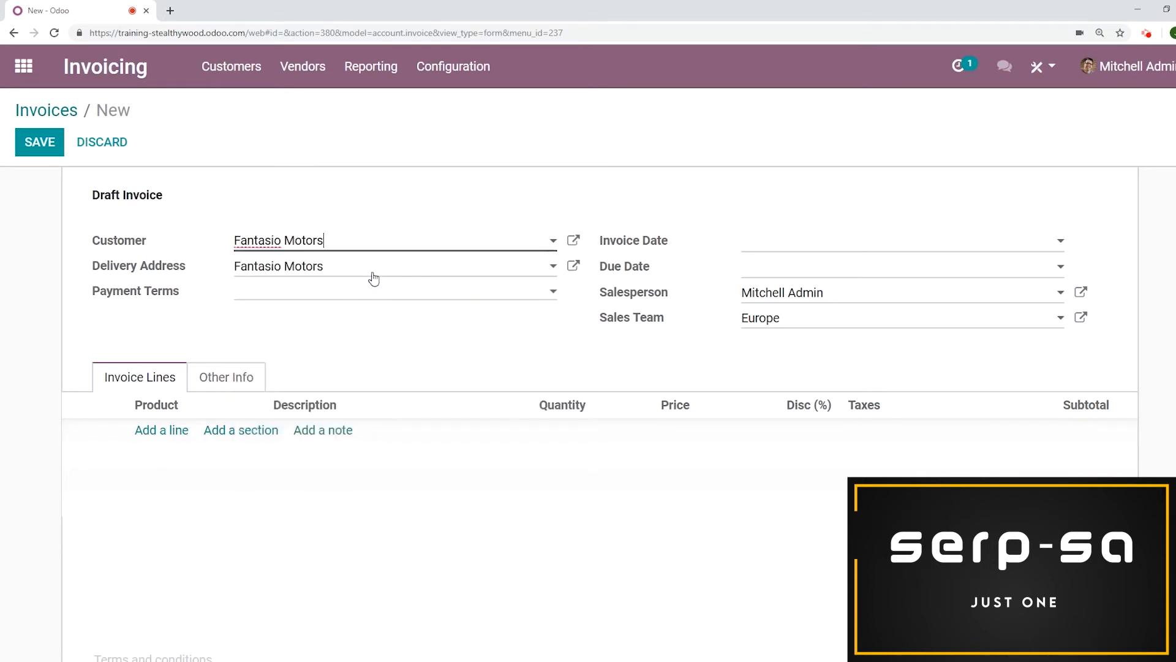
# Add an invoice line for [E-COM08] Storage Box with quantity 10 and save the invoice
pyautogui.click(162, 430)
pyautogui.write('st')
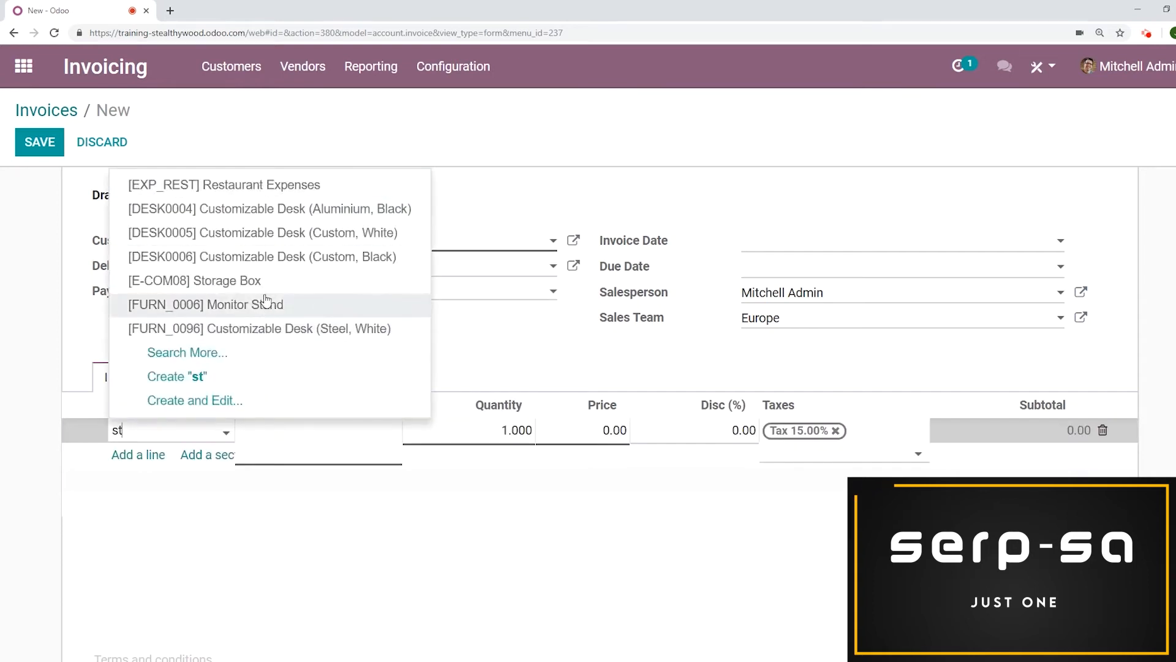
pyautogui.click(265, 281)
pyautogui.click(509, 431)
pyautogui.write('10')
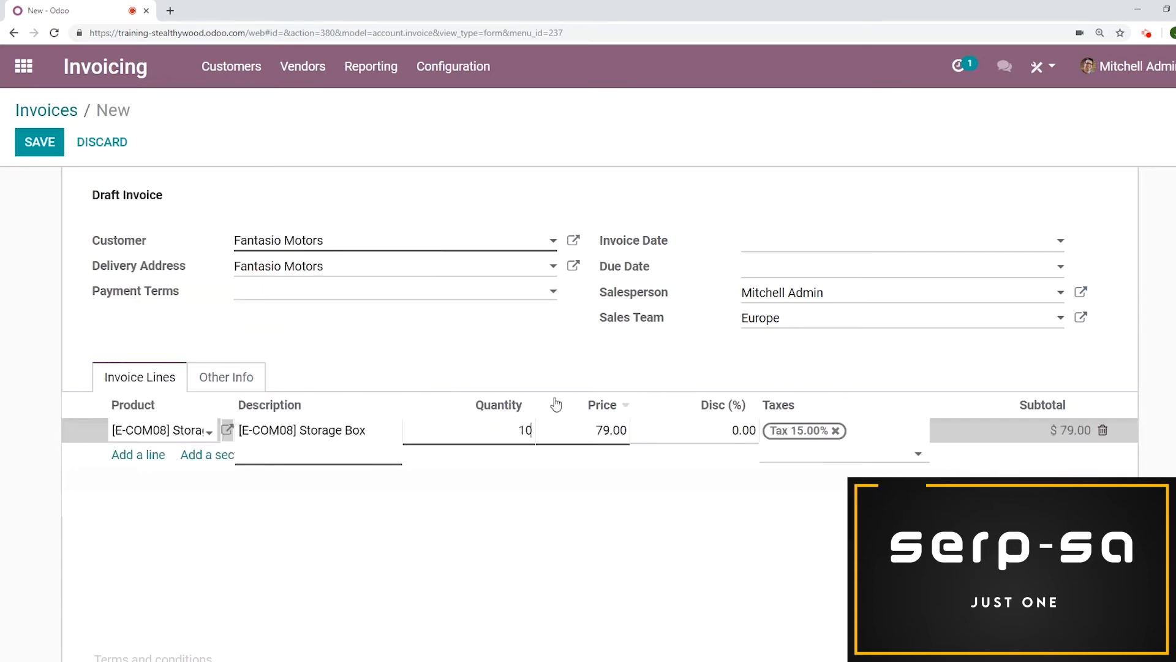
pyautogui.click(47, 147)
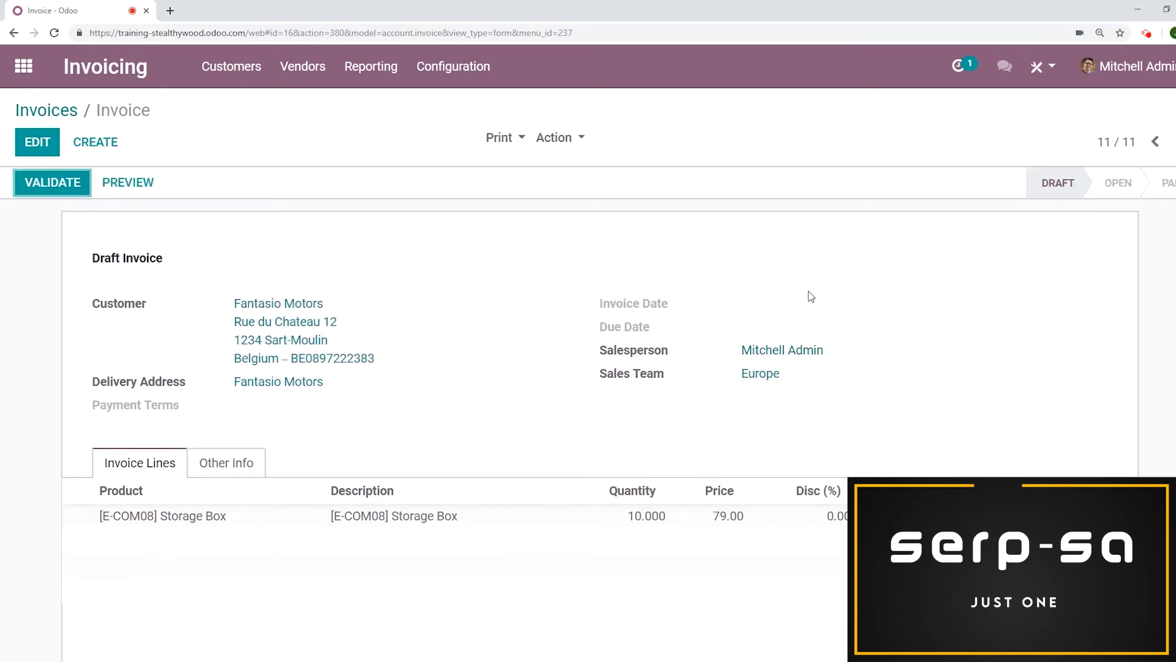
# Preview the draft invoice in the customer portal, examine its header and footer, and return to edit mode
pyautogui.click(150, 185)
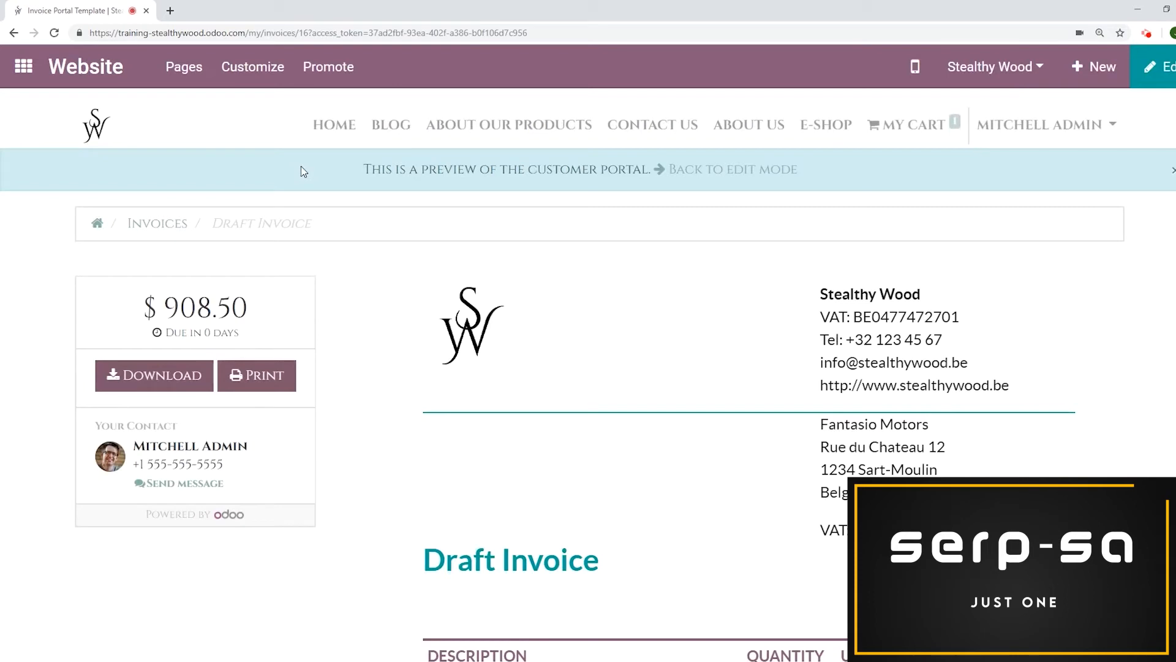
pyautogui.scroll(-3, 748, 315)
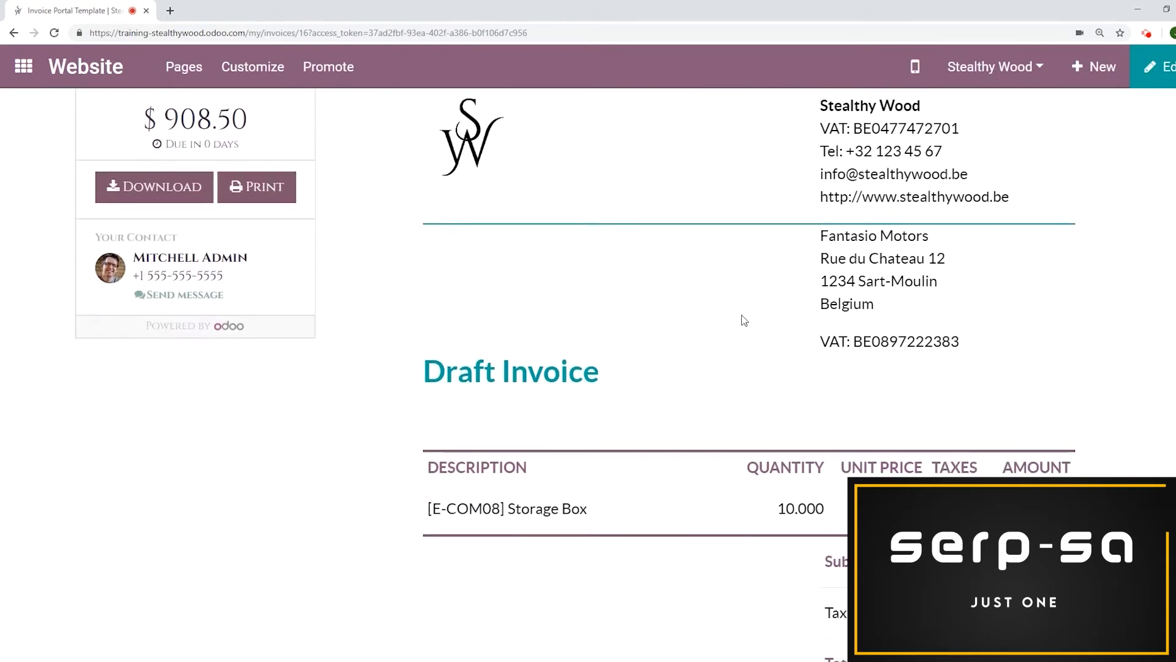
pyautogui.scroll(2, 744, 320)
pyautogui.scroll(-1, 746, 320)
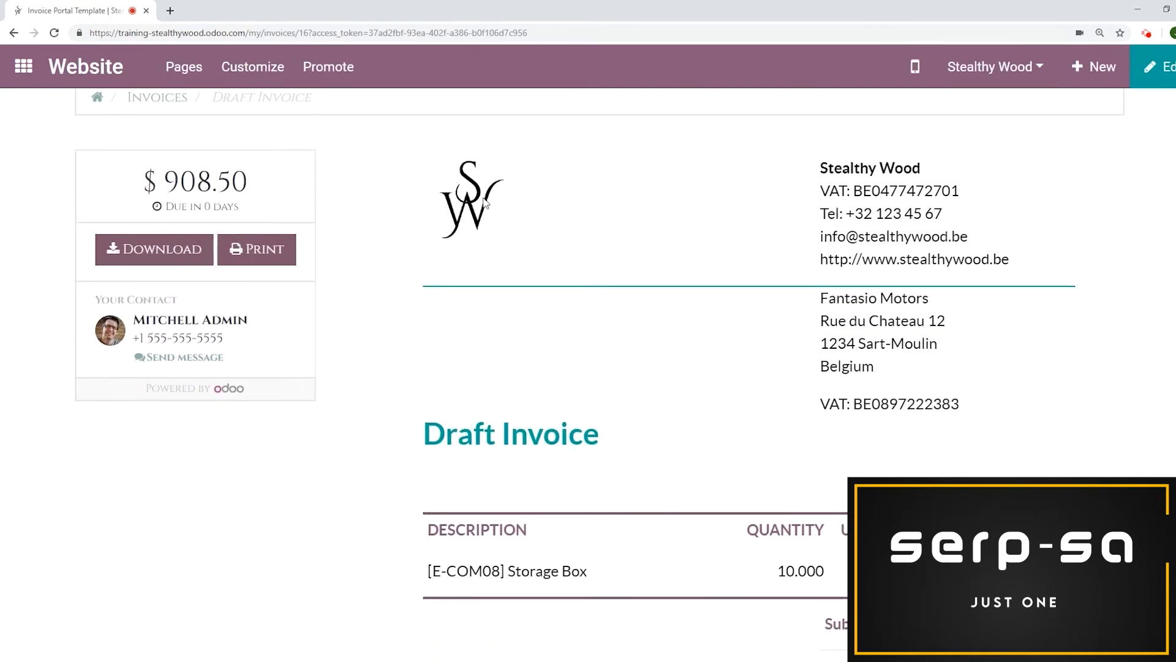
pyautogui.scroll(-2, 968, 273)
pyautogui.scroll(3, 965, 267)
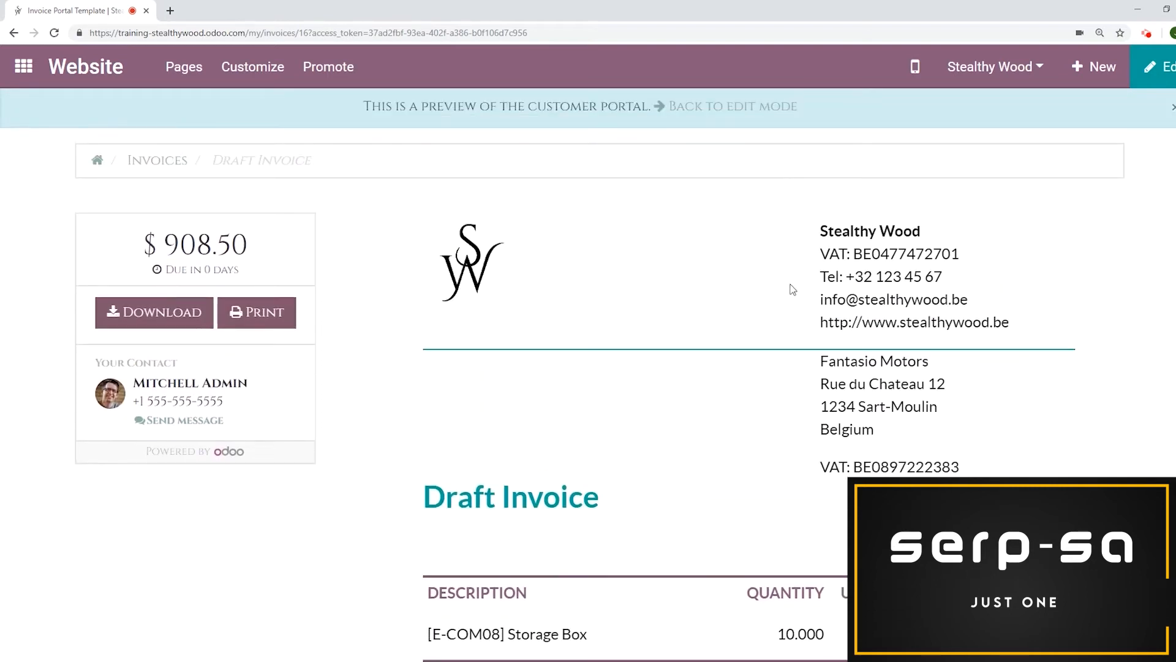
pyautogui.scroll(-1, 795, 293)
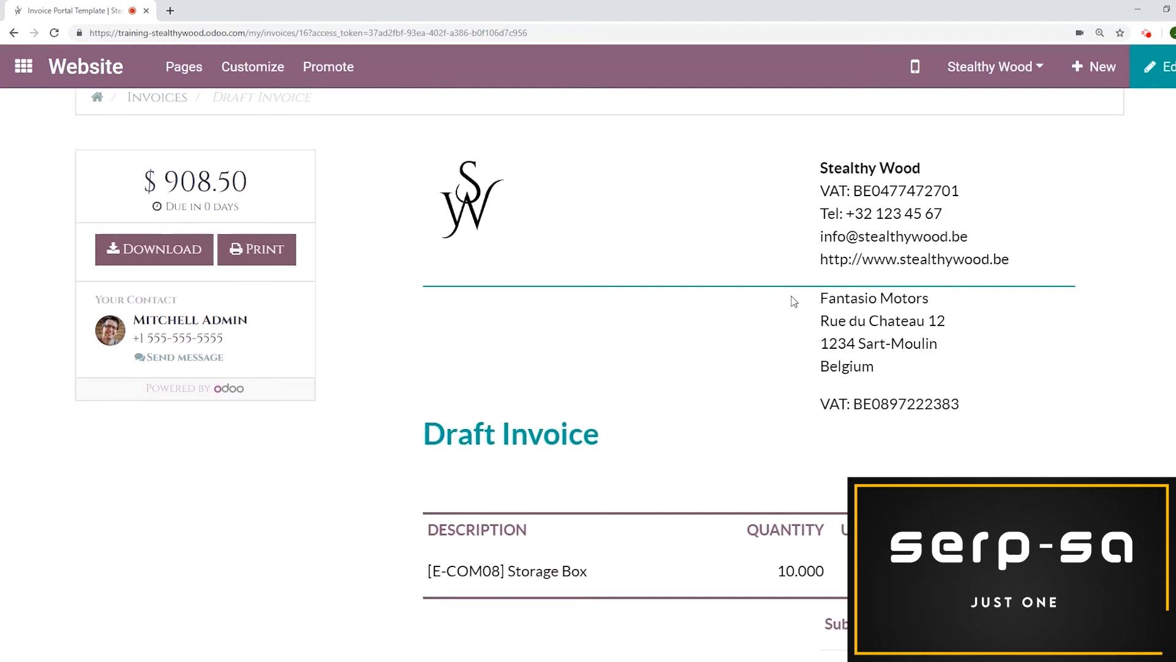
pyautogui.scroll(-9, 794, 301)
pyautogui.scroll(-3, 794, 300)
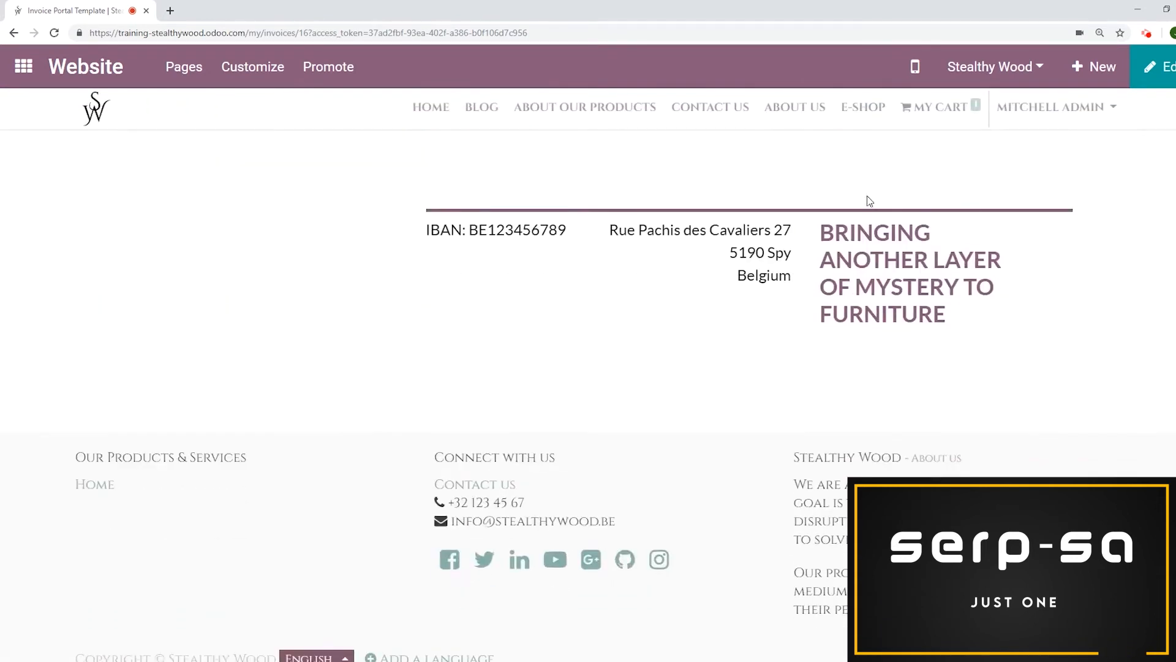
pyautogui.scroll(2, 873, 277)
pyautogui.moveTo(580, 353); pyautogui.dragTo(384, 347)
pyautogui.click(399, 345)
pyautogui.scroll(8, 481, 348)
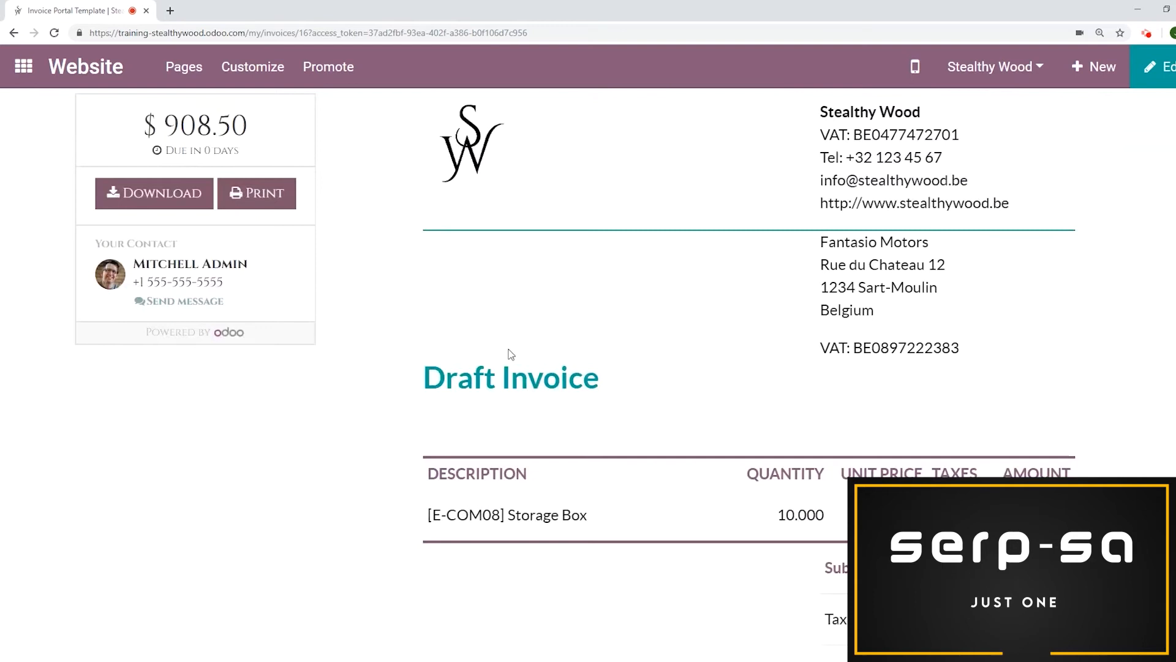
pyautogui.scroll(2, 511, 354)
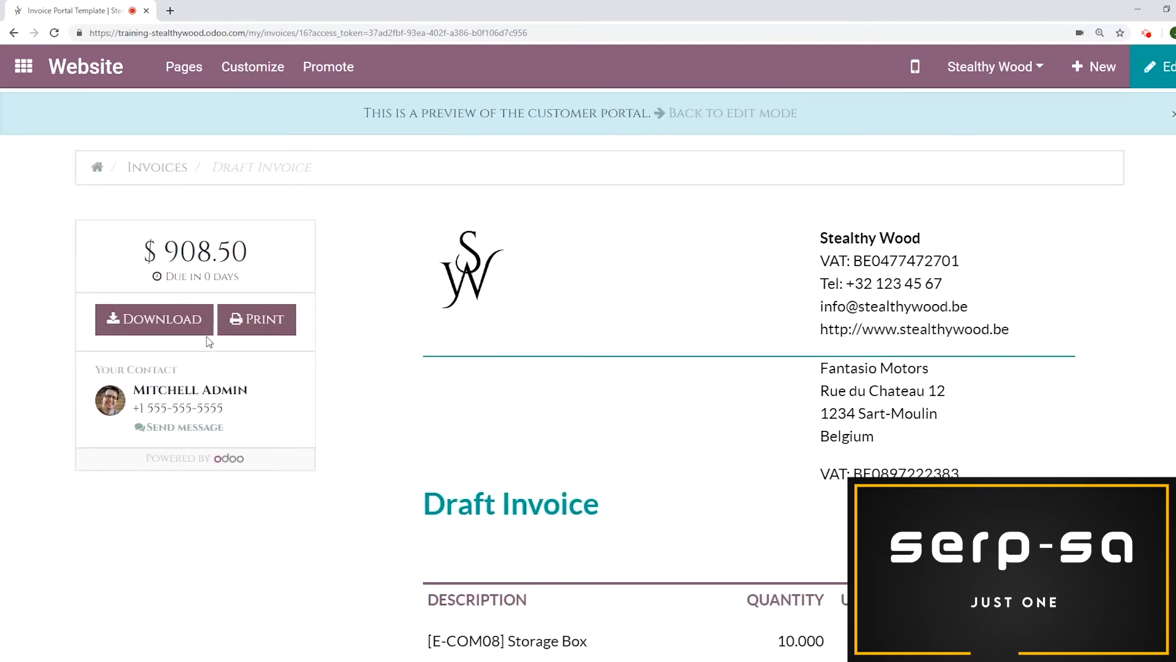
pyautogui.scroll(1, 575, 298)
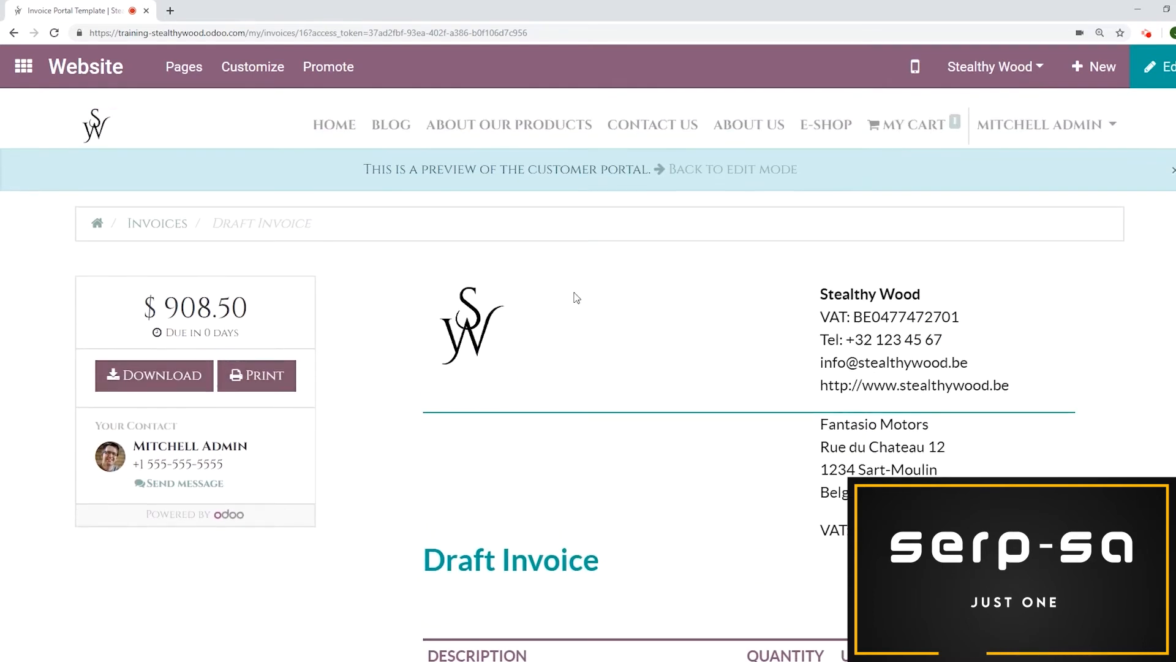
pyautogui.click(734, 170)
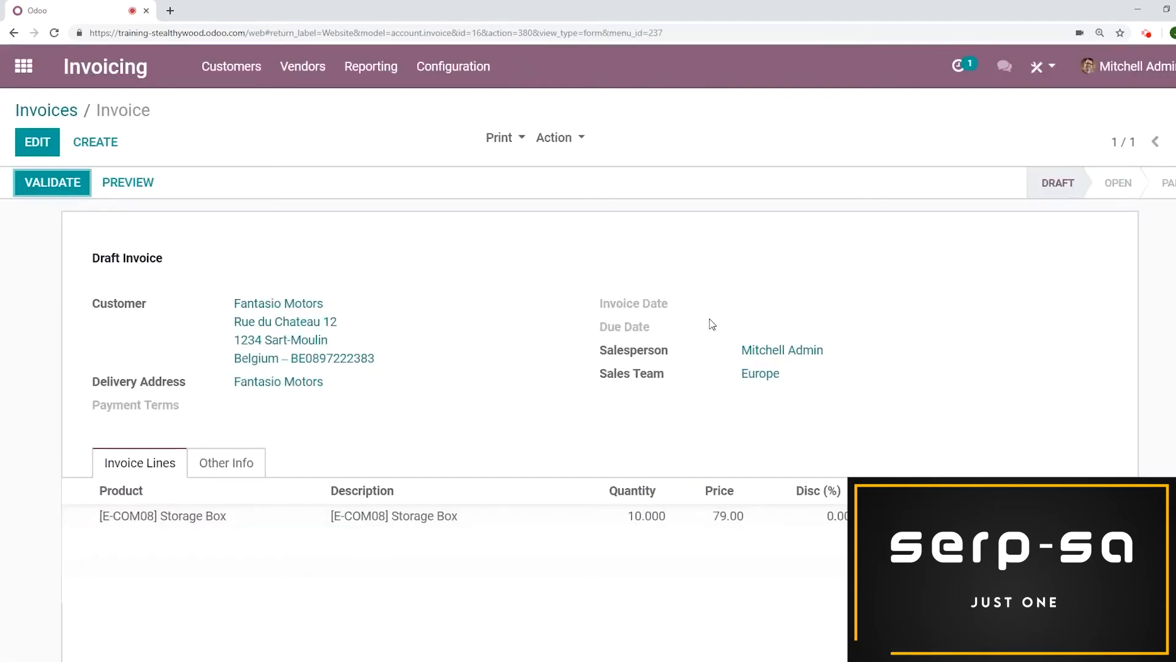
# Validate the invoice and preview it in the customer portal
pyautogui.click(65, 185)
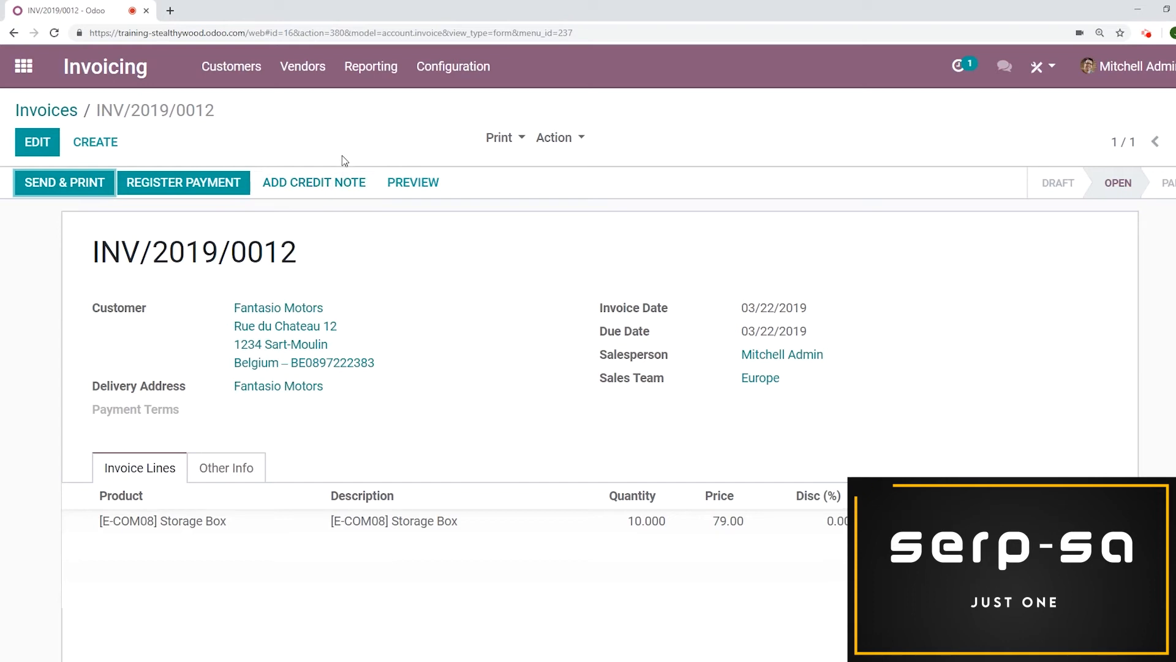
pyautogui.click(413, 184)
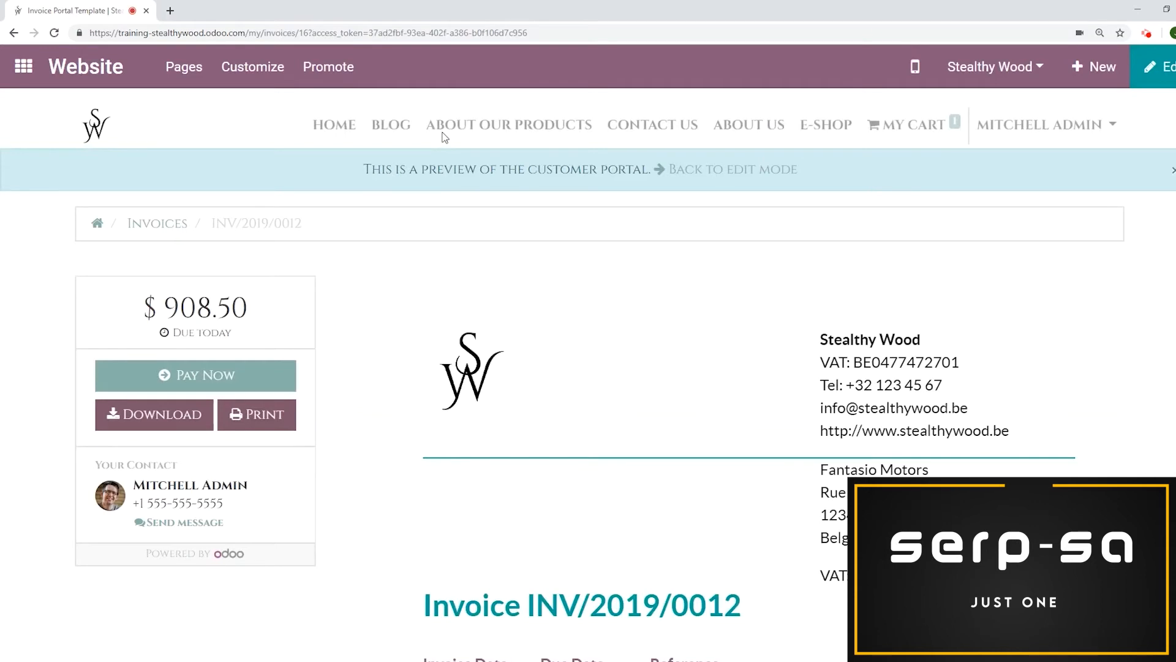
# Review the invoice in the customer portal and open its Pay Now payment options, then close the payment dialog
pyautogui.scroll(-1, 502, 241)
pyautogui.scroll(1, 503, 241)
pyautogui.scroll(-8, 496, 239)
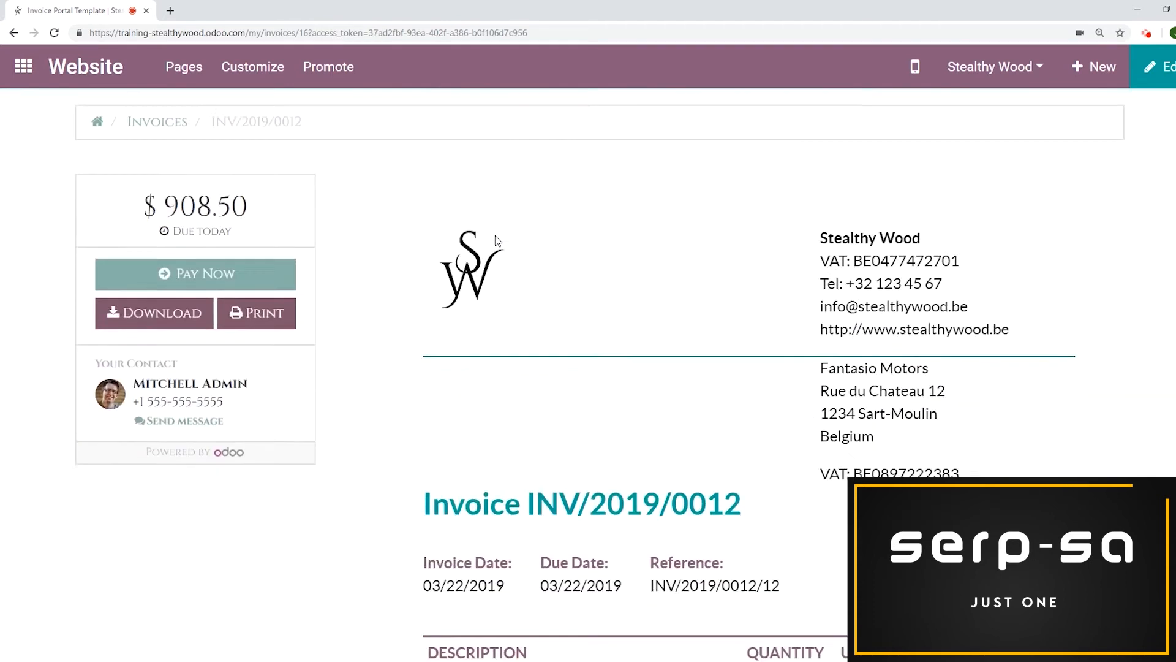
pyautogui.scroll(8, 293, 407)
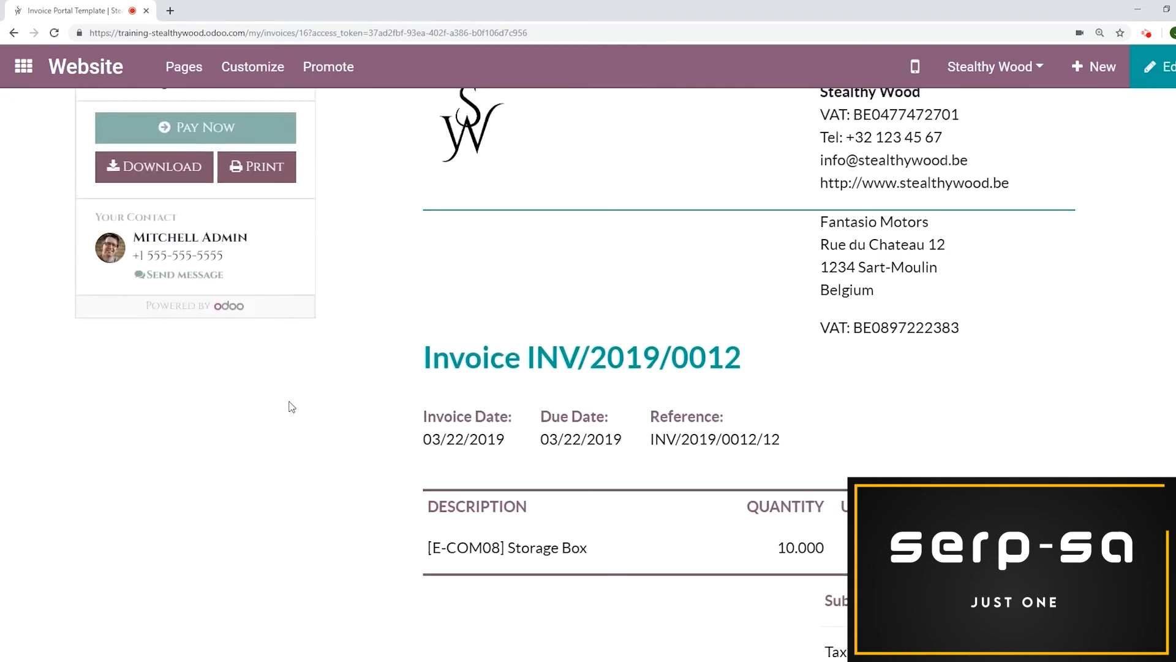
pyautogui.scroll(-2, 421, 290)
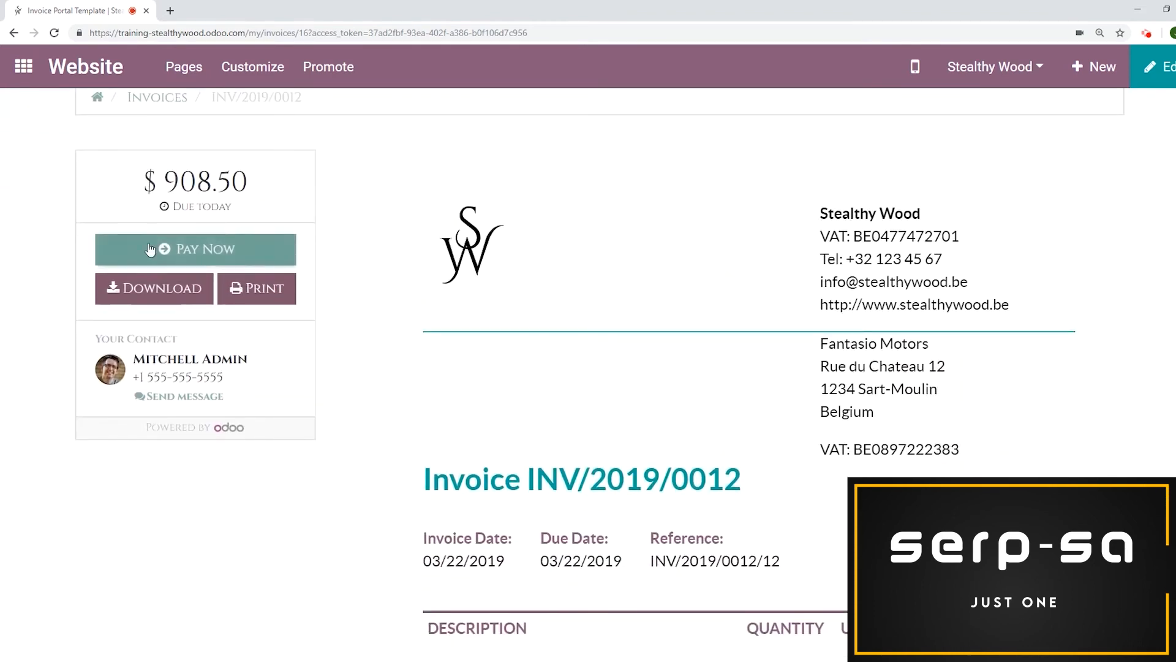
pyautogui.click(239, 258)
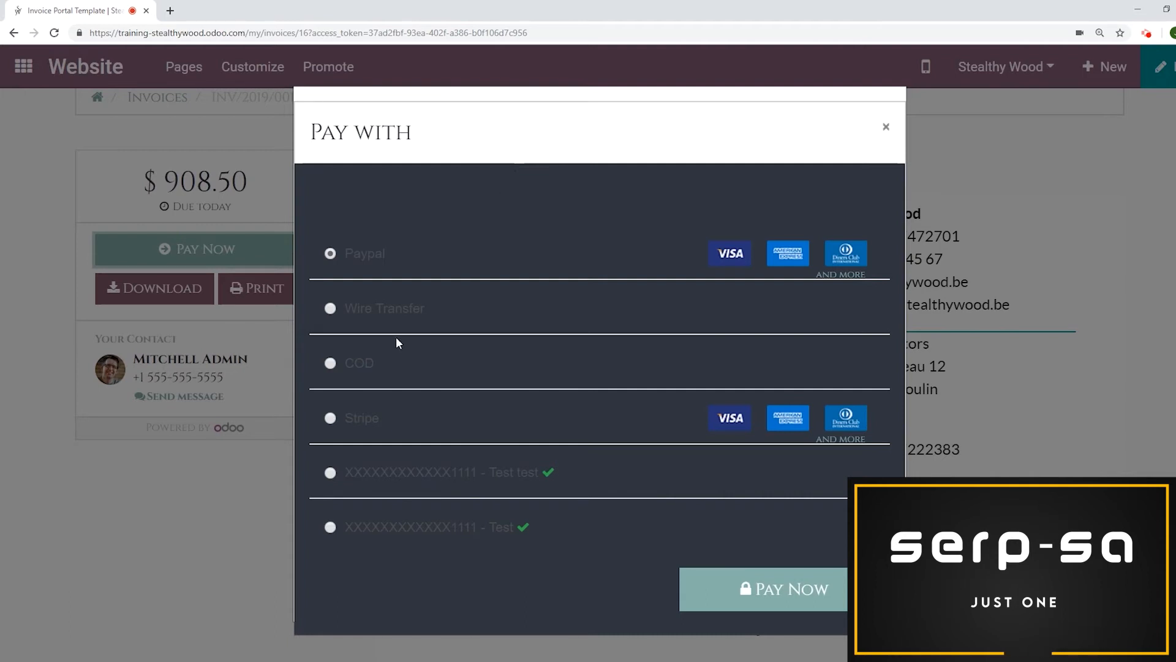
pyautogui.click(330, 473)
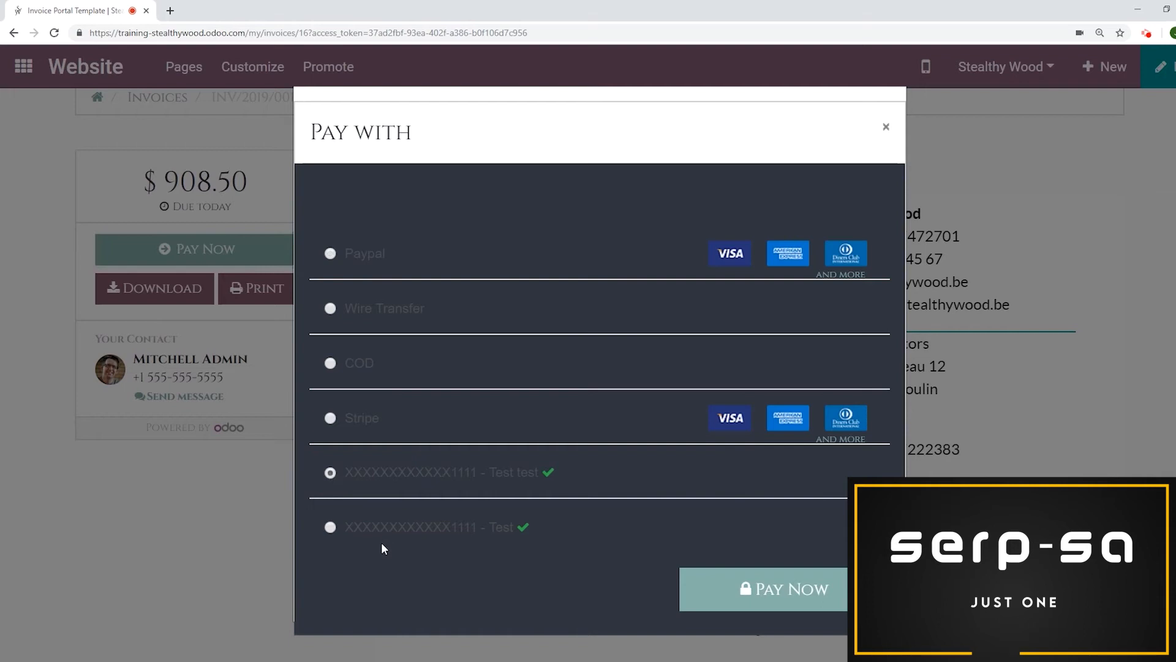
pyautogui.click(893, 132)
# Return to the back-end invoice and register its full payment in the Cash (USD) journal
pyautogui.scroll(2, 711, 245)
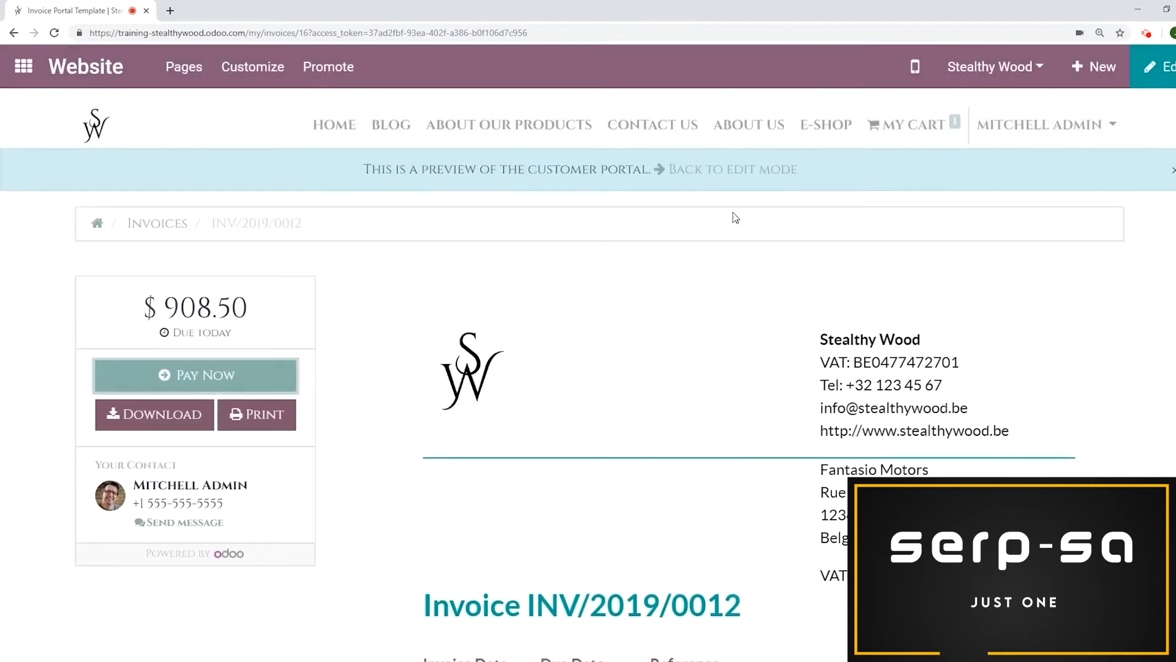
pyautogui.click(732, 171)
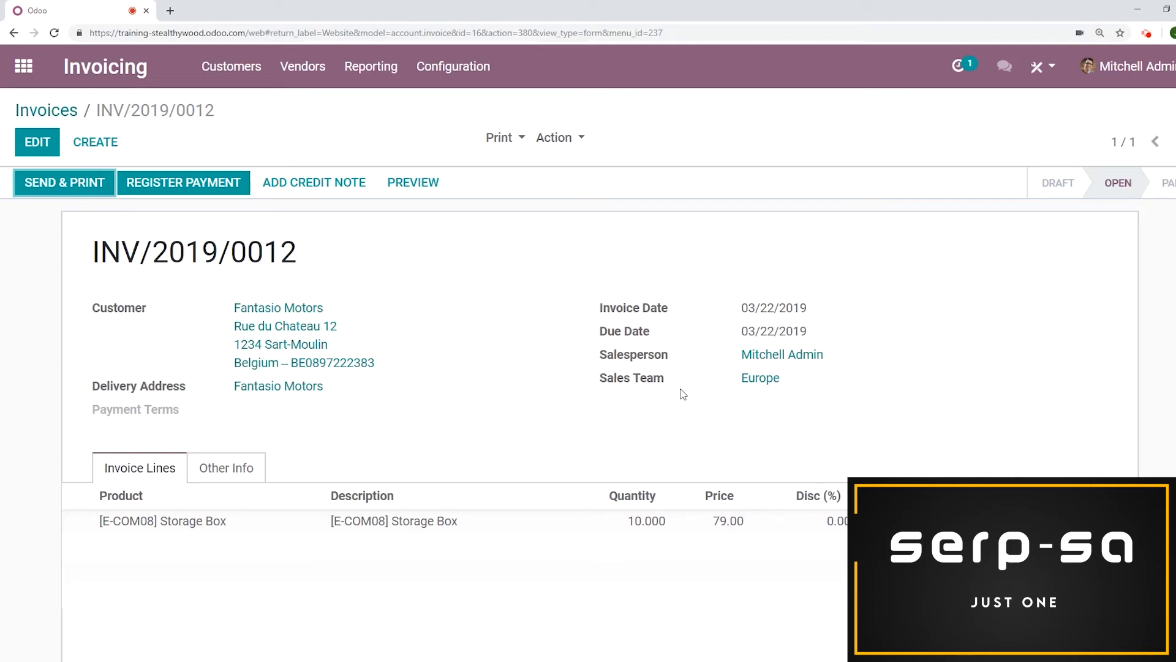
pyautogui.click(223, 191)
pyautogui.click(391, 201)
pyautogui.click(352, 233)
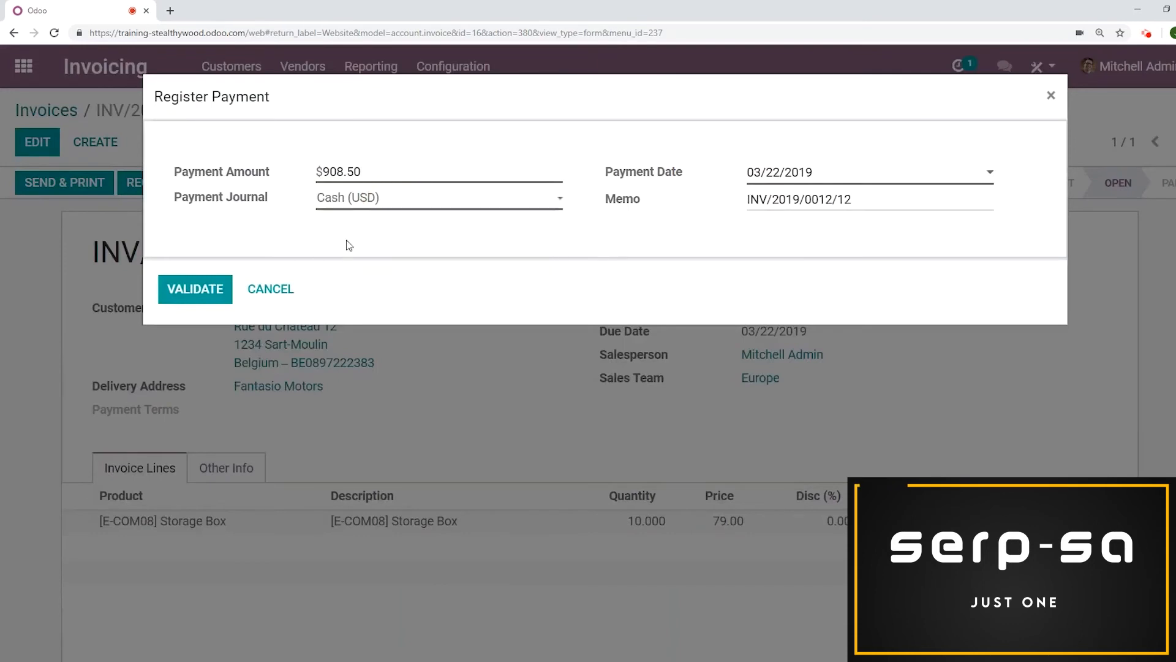
pyautogui.click(206, 302)
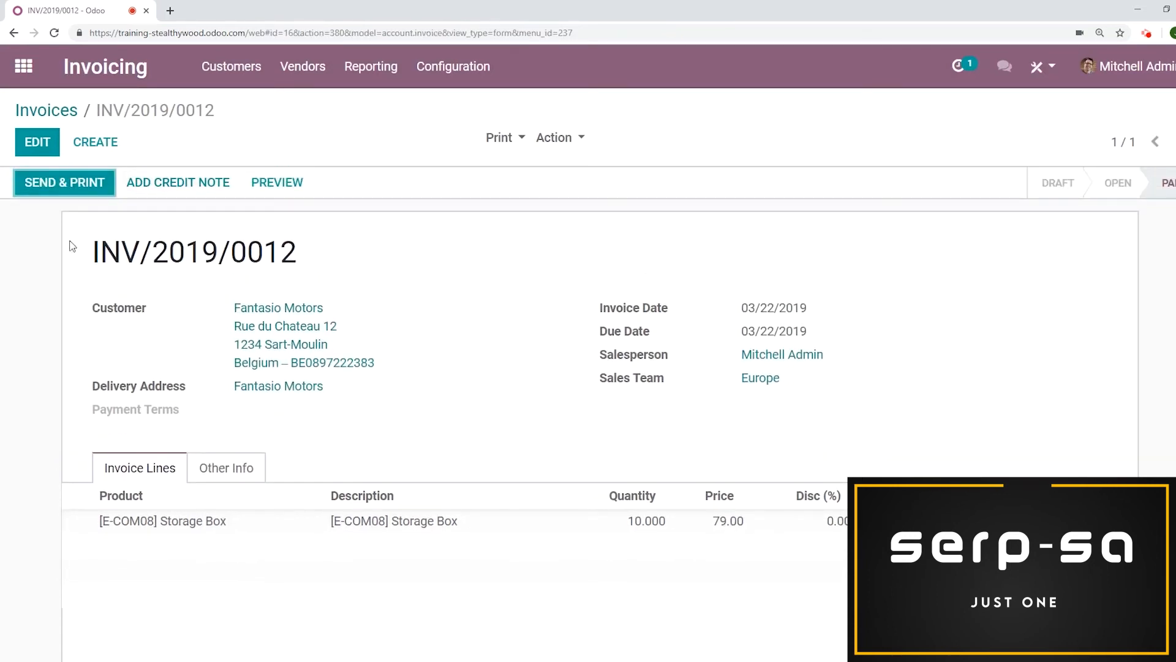
# Inspect the payment details recorded on the paid invoice
pyautogui.scroll(-3, 995, 226)
pyautogui.scroll(-5, 992, 226)
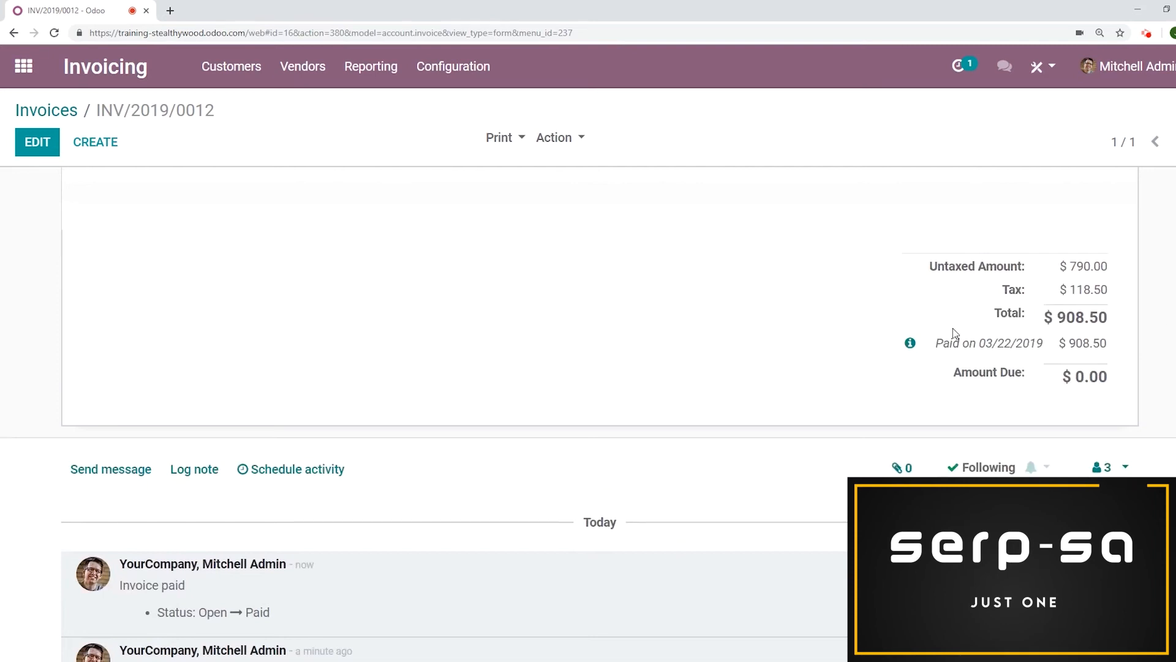
pyautogui.click(910, 343)
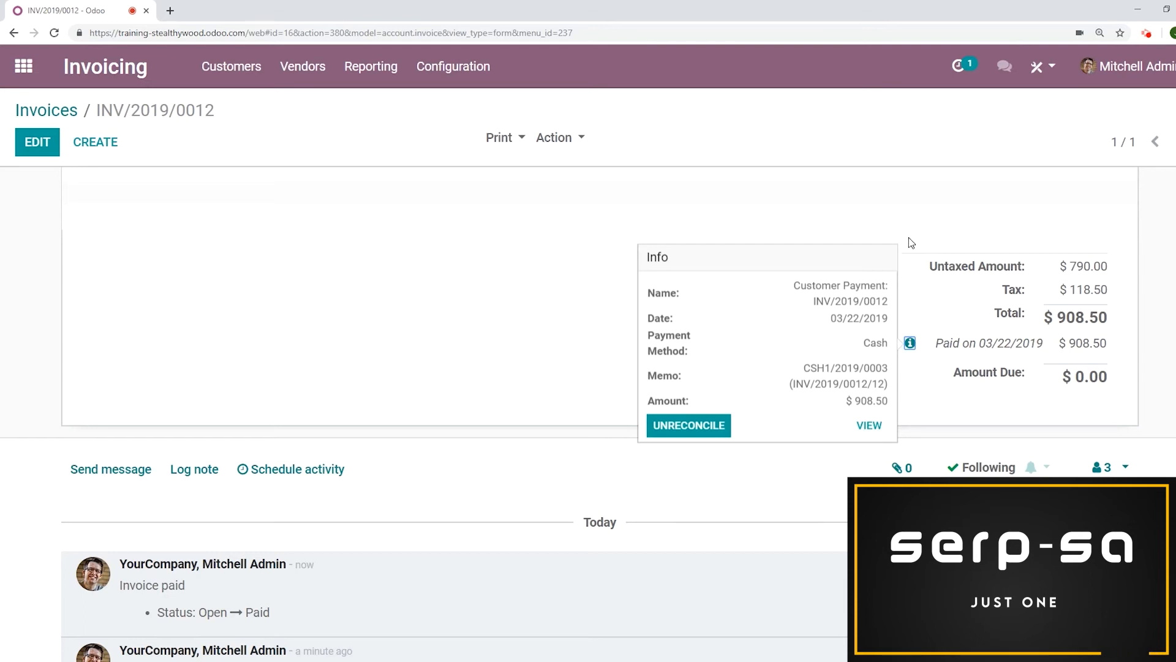
pyautogui.click(454, 315)
pyautogui.scroll(5, 459, 325)
pyautogui.scroll(3, 459, 333)
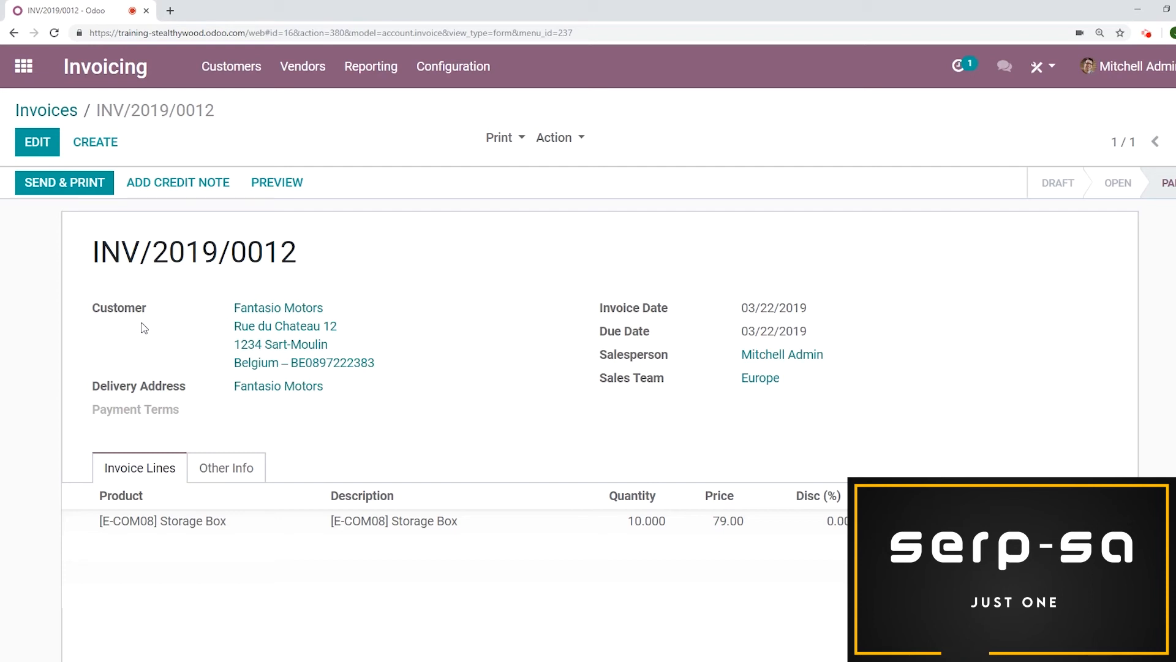
pyautogui.click(74, 194)
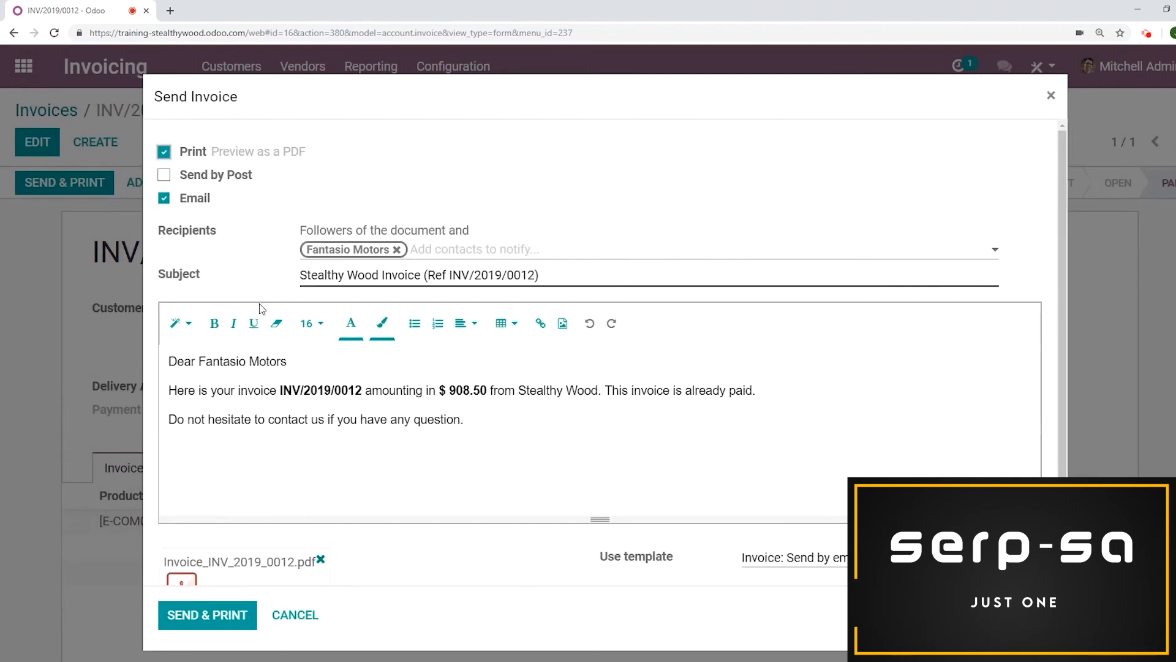
pyautogui.click(164, 176)
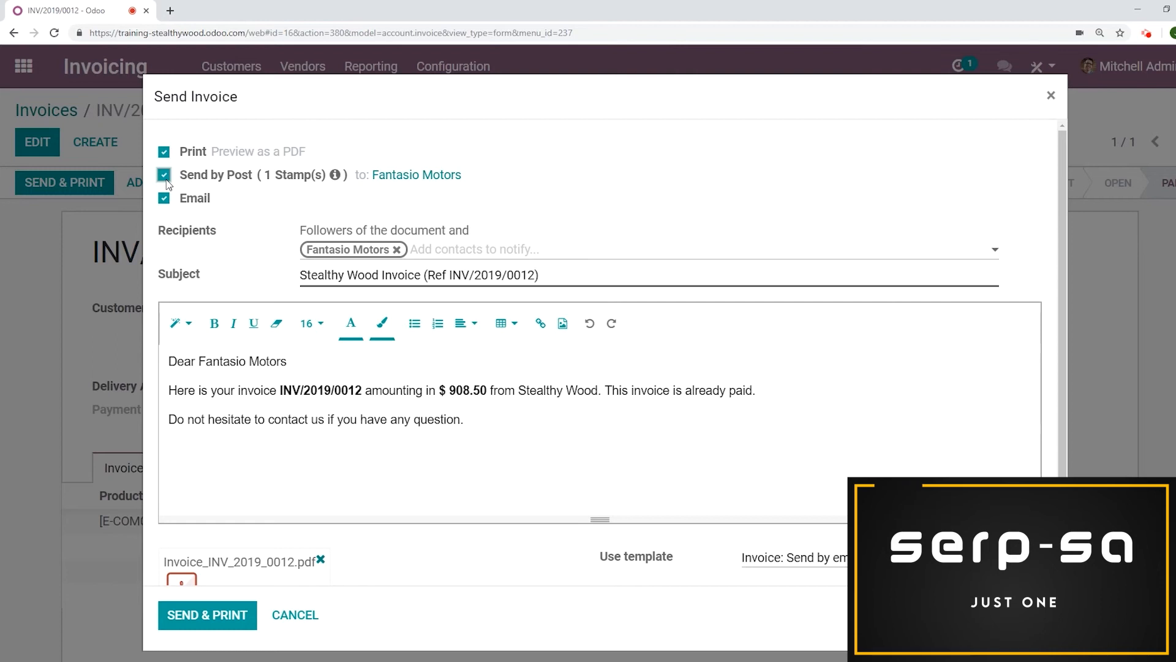
pyautogui.click(313, 620)
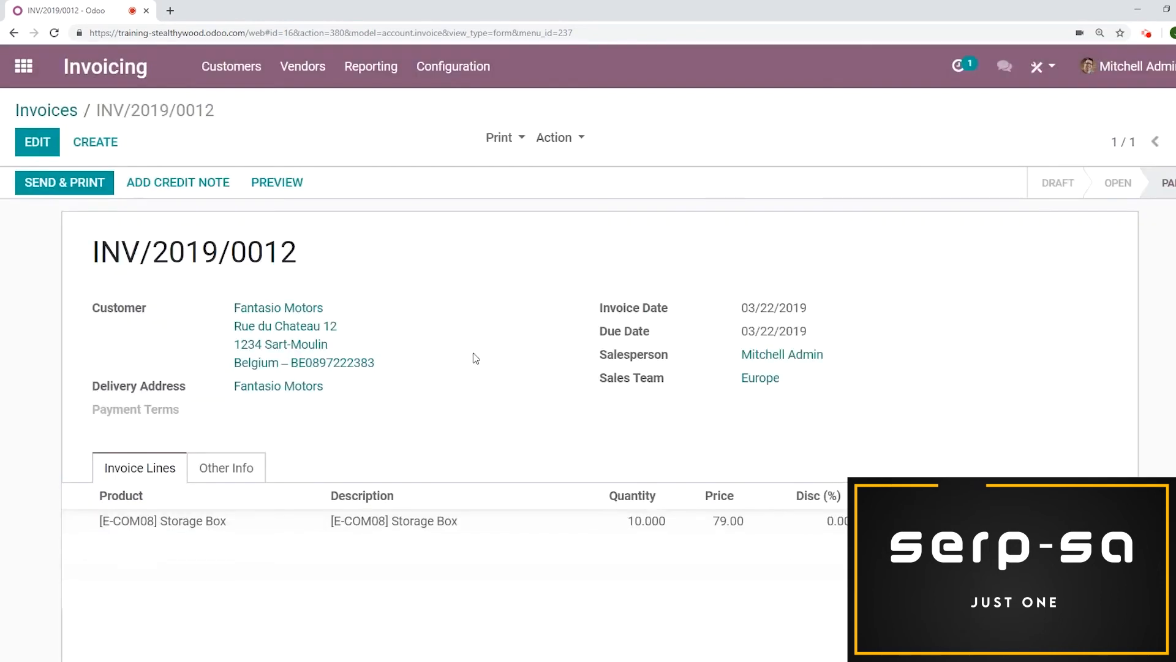
# Add a draft credit note for the invoice with the reason Wrong Items Purchased
pyautogui.scroll(-2, 478, 349)
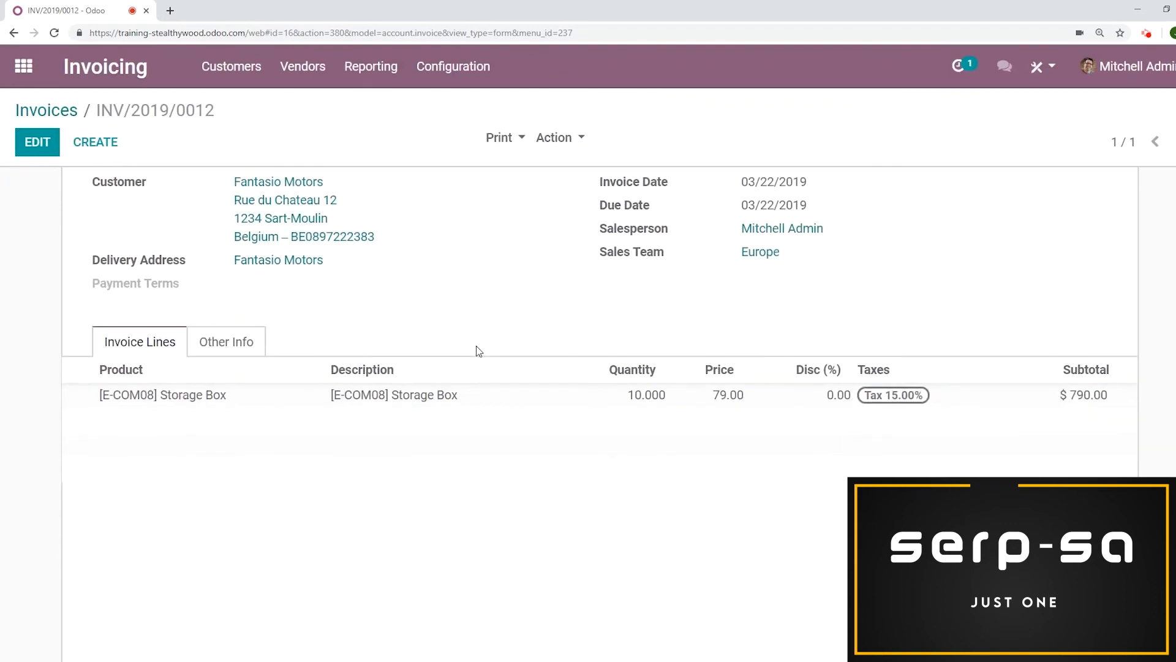
pyautogui.scroll(2, 476, 345)
pyautogui.scroll(-3, 476, 346)
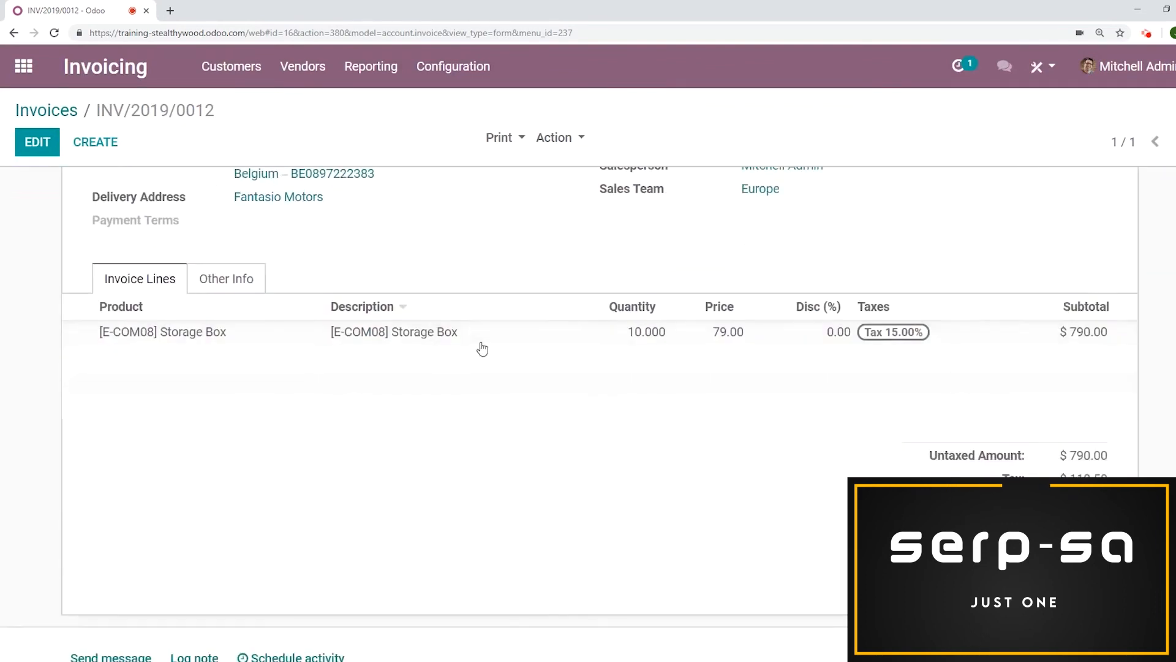
pyautogui.scroll(3, 1044, 183)
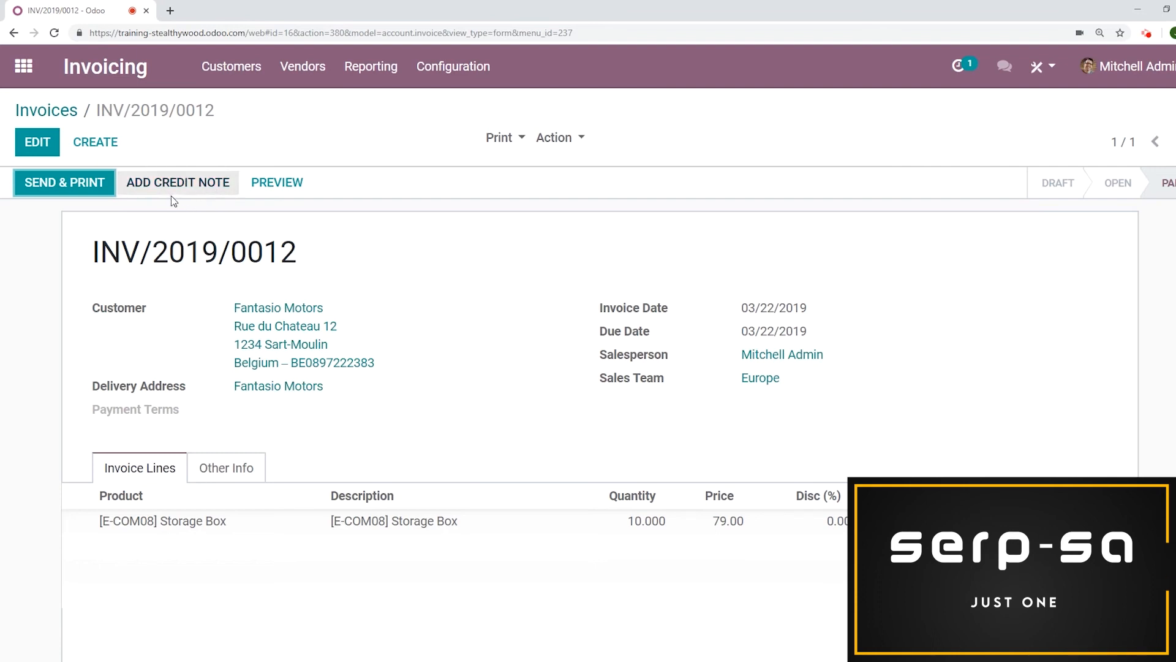
pyautogui.click(193, 182)
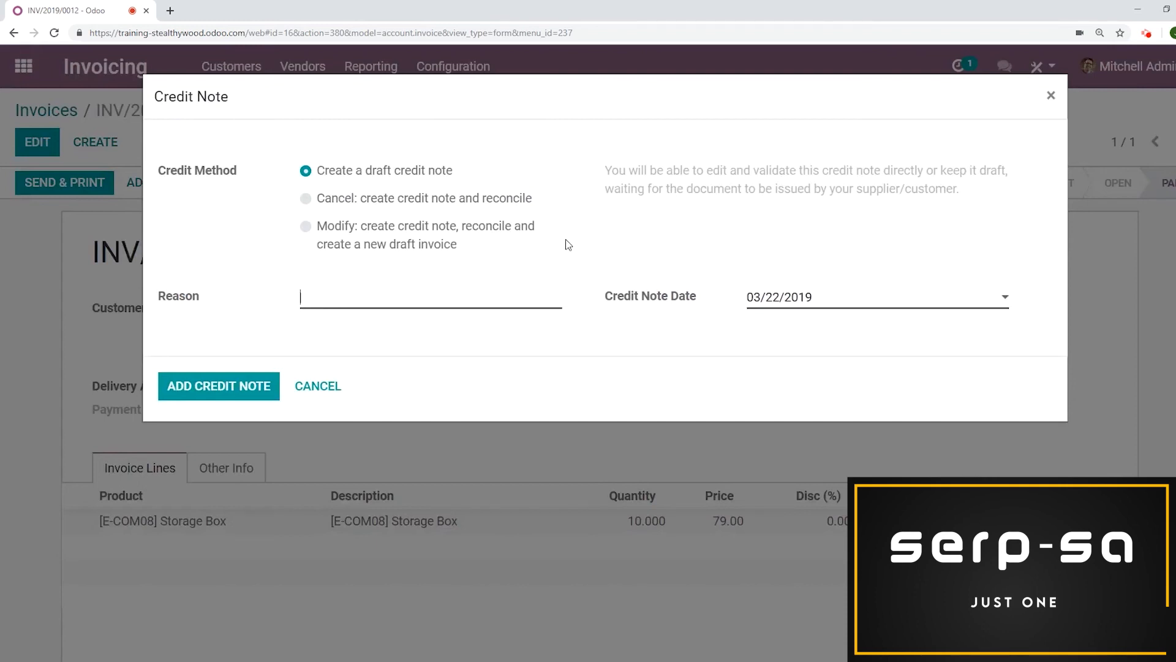
pyautogui.write('Wrong Items Purcha')
pyautogui.press('BackSpace')
pyautogui.press('BackSpace')
pyautogui.write('chased')
pyautogui.click(218, 393)
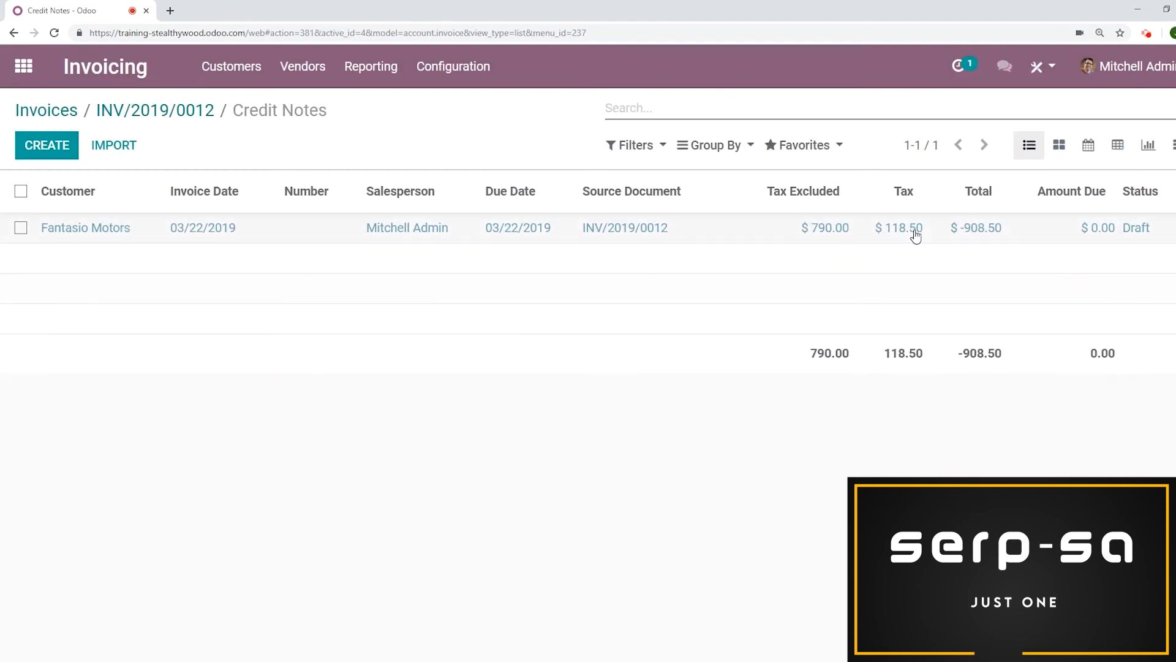
# Open the draft credit note and validate it
pyautogui.click(275, 229)
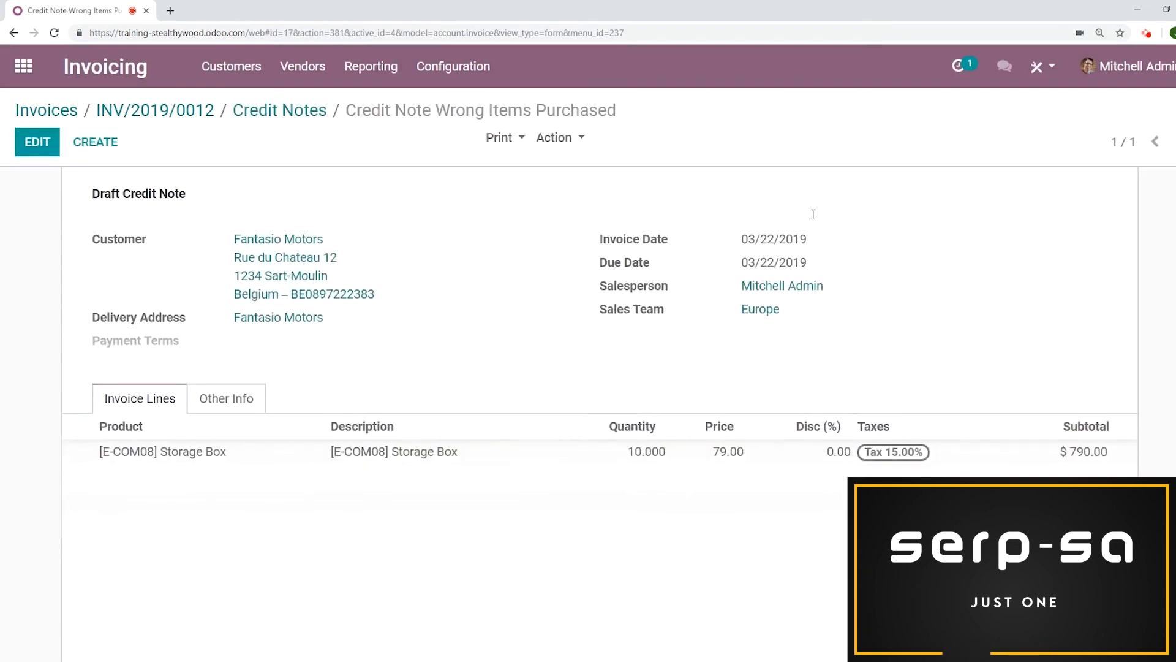
pyautogui.scroll(-4, 674, 264)
pyautogui.scroll(5, 707, 316)
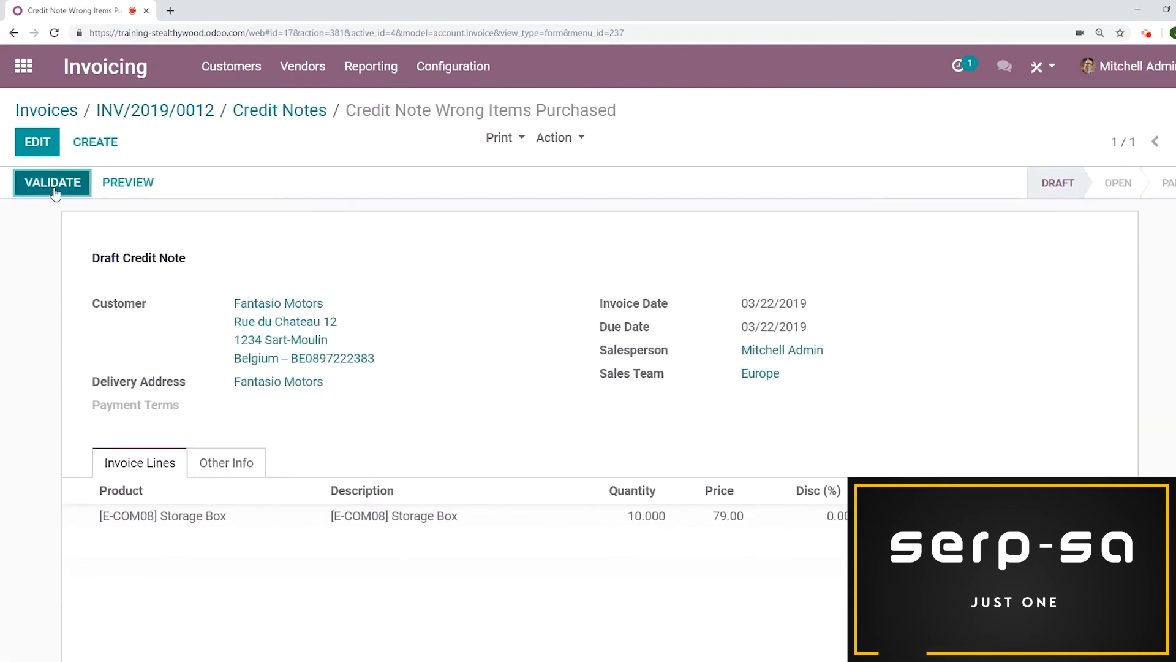
pyautogui.click(53, 182)
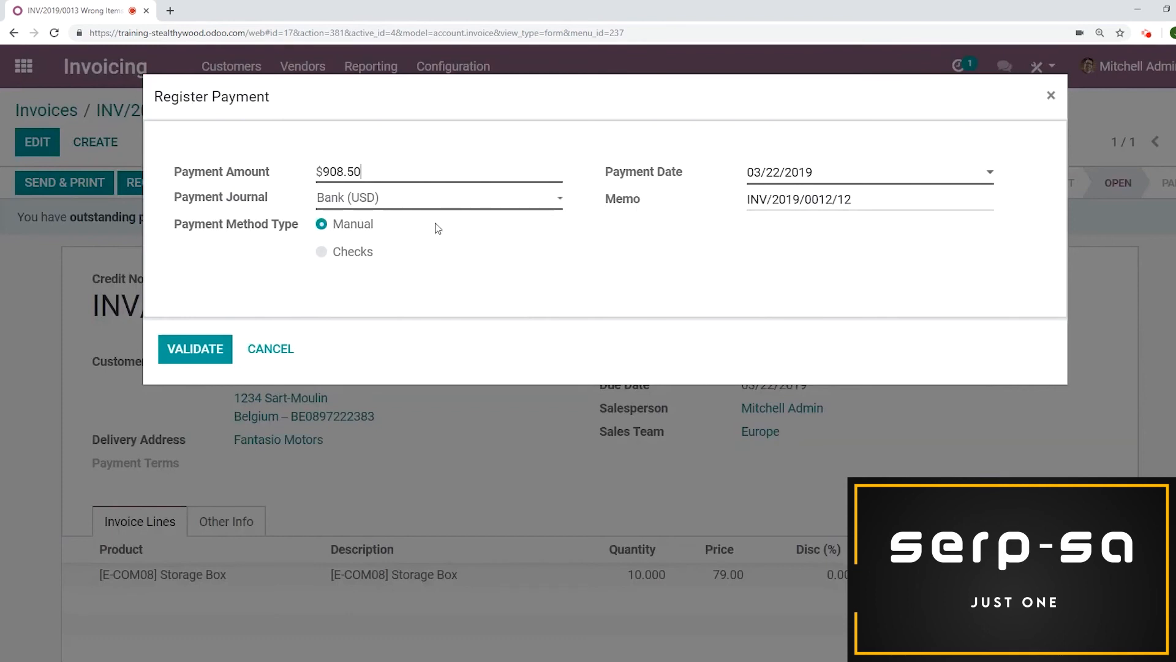
# Register the payment for the credit note in the Cash (USD) journal
pyautogui.click(432, 201)
pyautogui.click(396, 233)
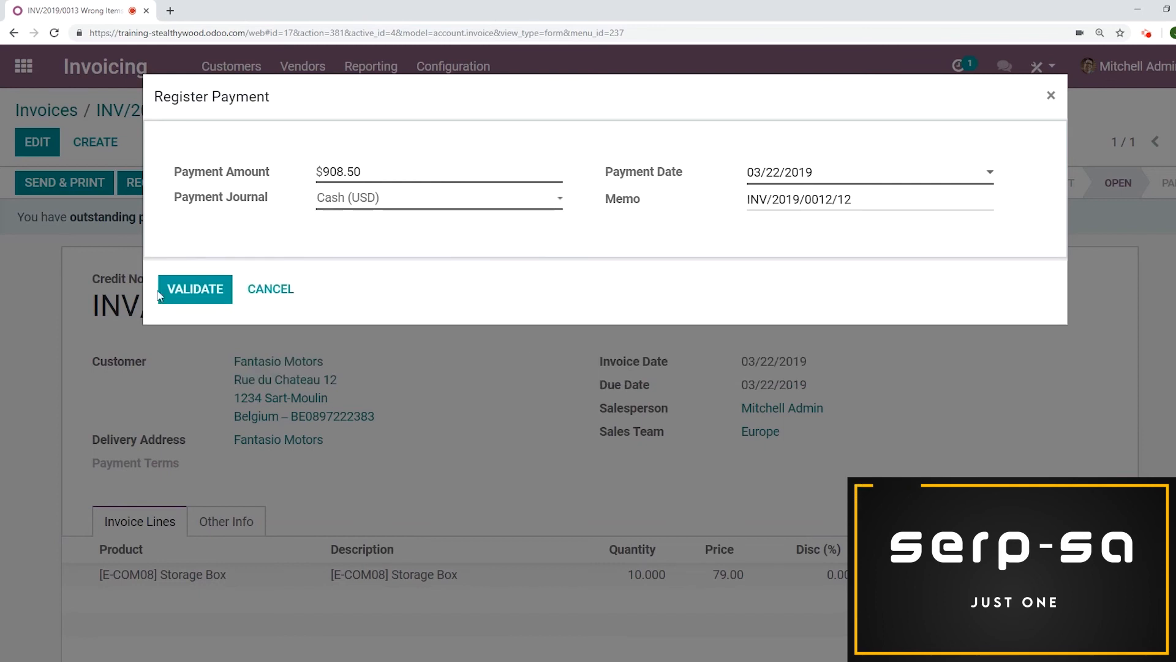
pyautogui.click(175, 284)
pyautogui.scroll(-10, 717, 221)
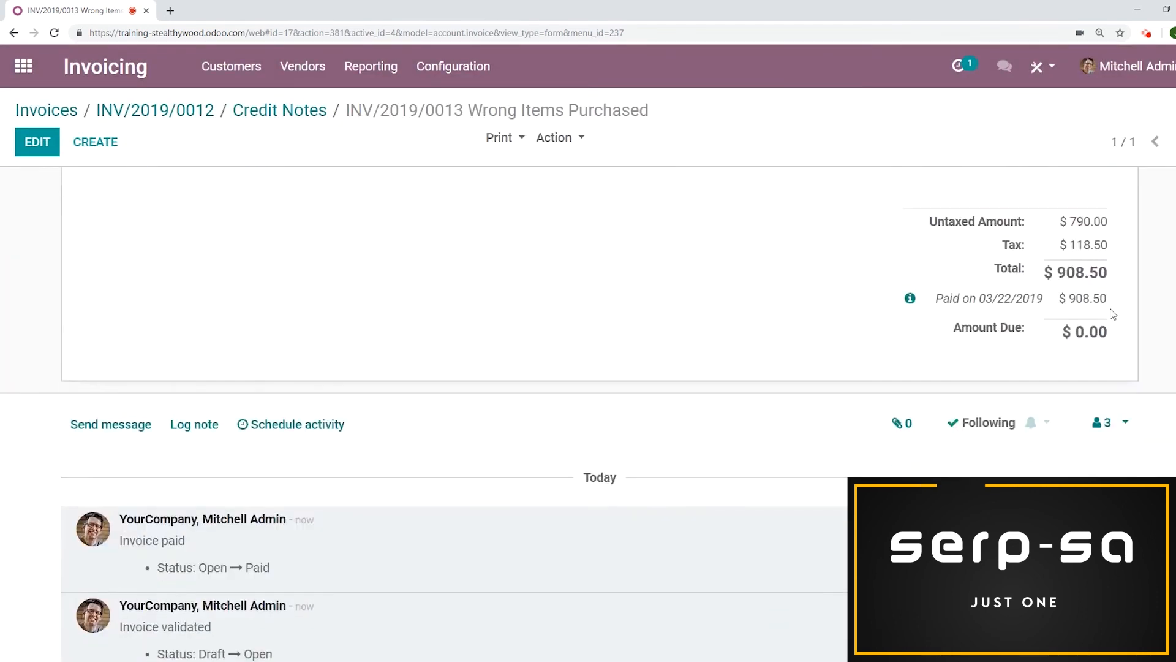
pyautogui.scroll(10, 620, 279)
pyautogui.scroll(2, 627, 289)
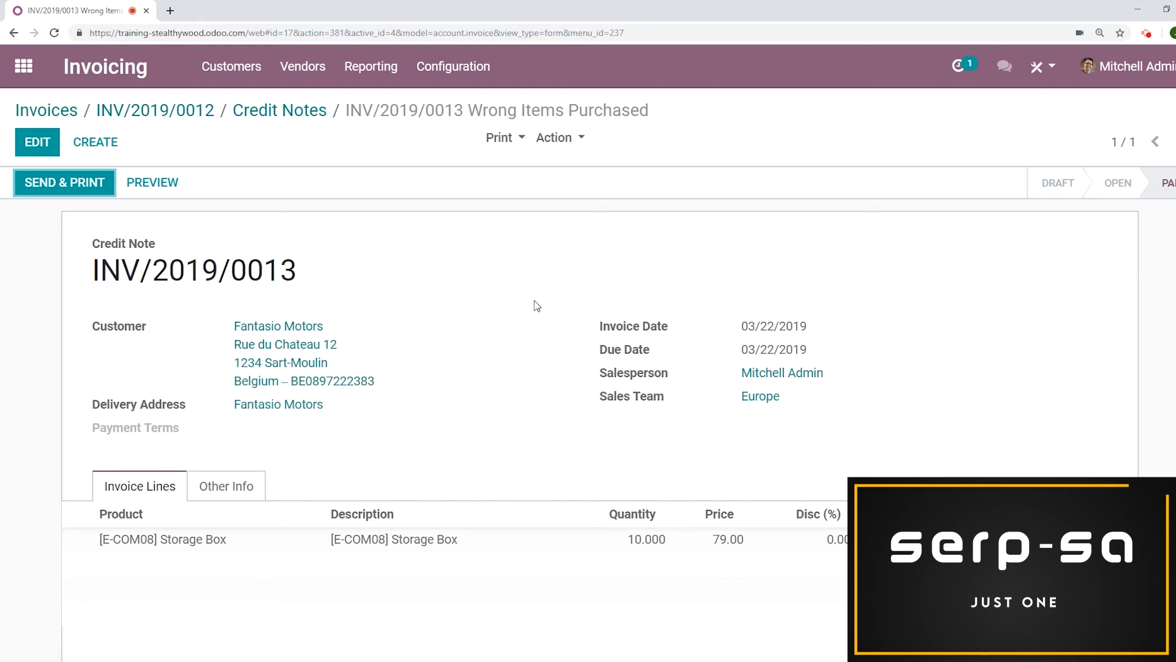
# Create a new sales quotation for customer Fantasio Motors
pyautogui.click(23, 66)
pyautogui.click(674, 220)
pyautogui.click(48, 141)
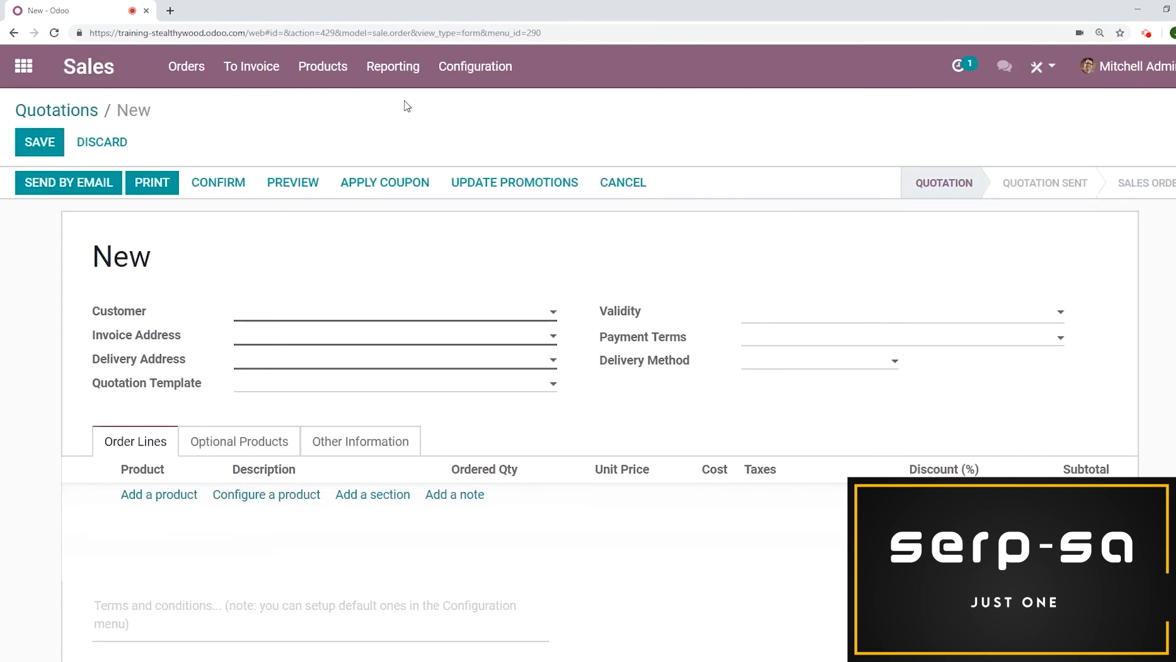
pyautogui.write('fan')
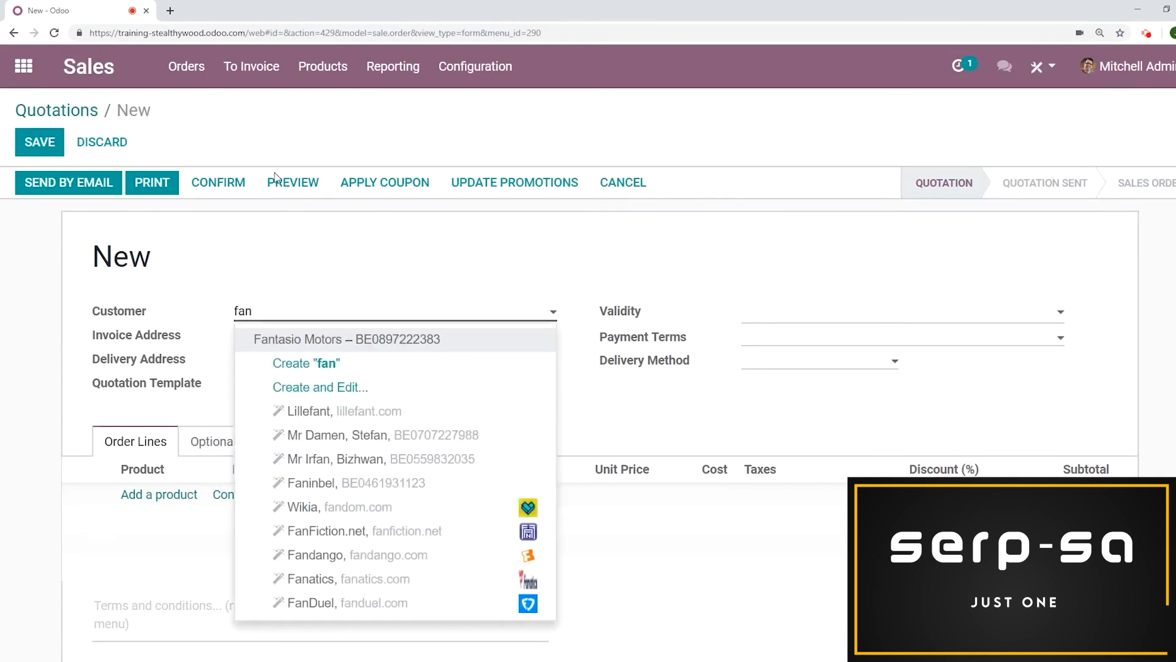
pyautogui.click(319, 347)
# Add an order line for the Zebra product with quantity 10 and confirm the quotation
pyautogui.click(145, 499)
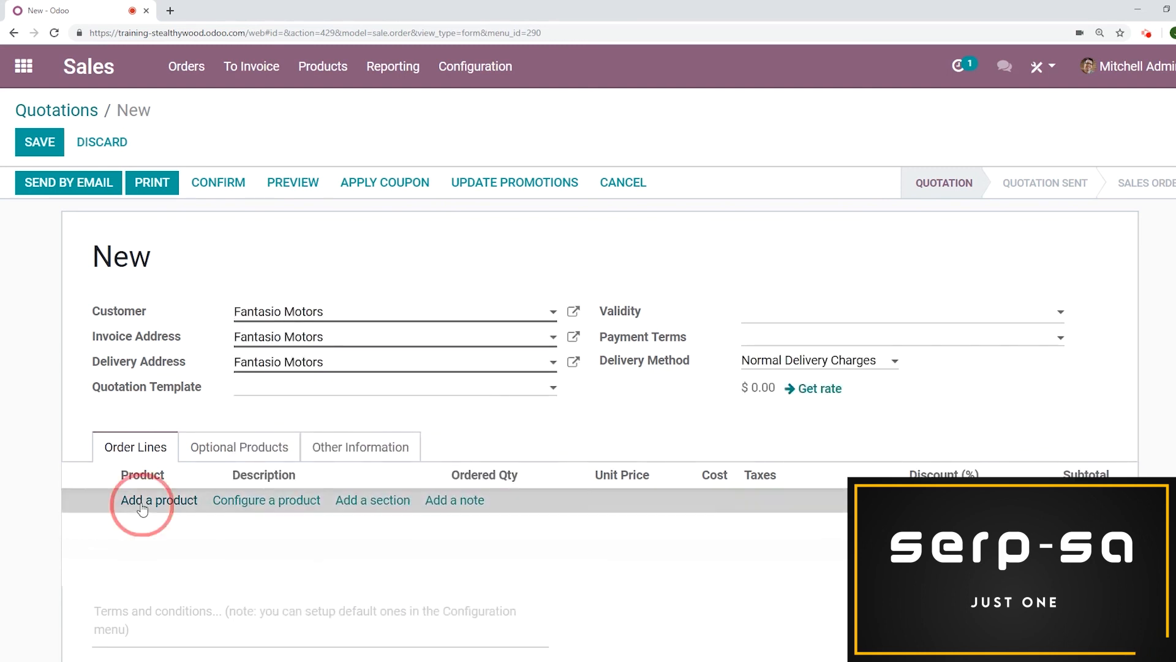
pyautogui.click(158, 500)
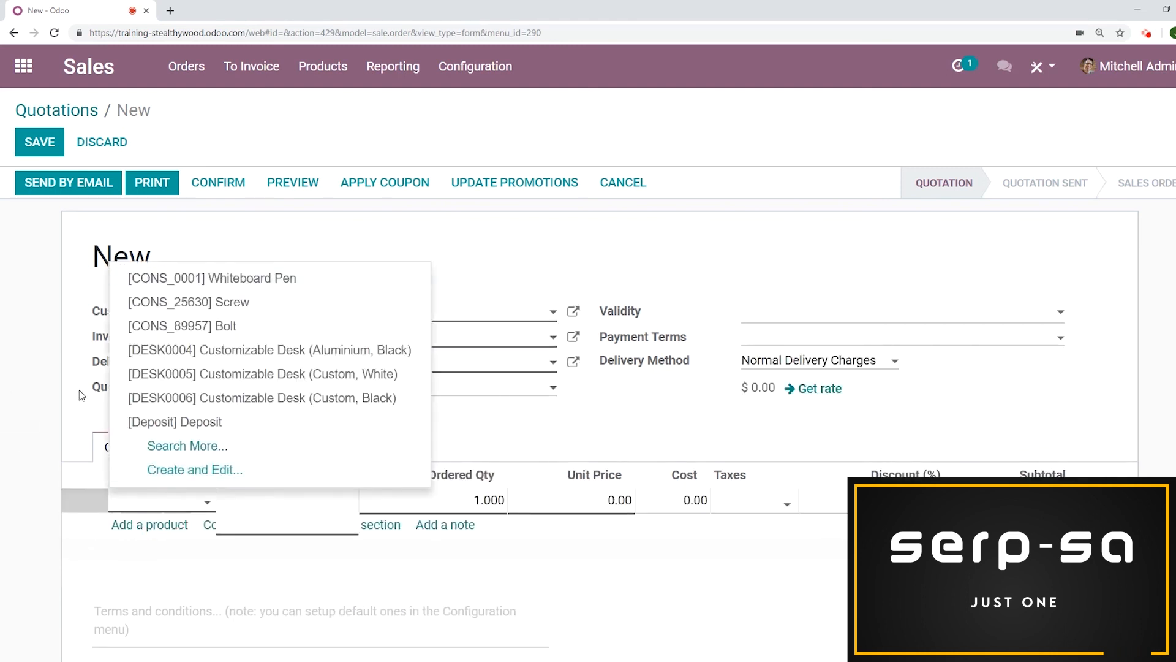
pyautogui.write('zbr')
pyautogui.press('BackSpace')
pyautogui.press('BackSpace')
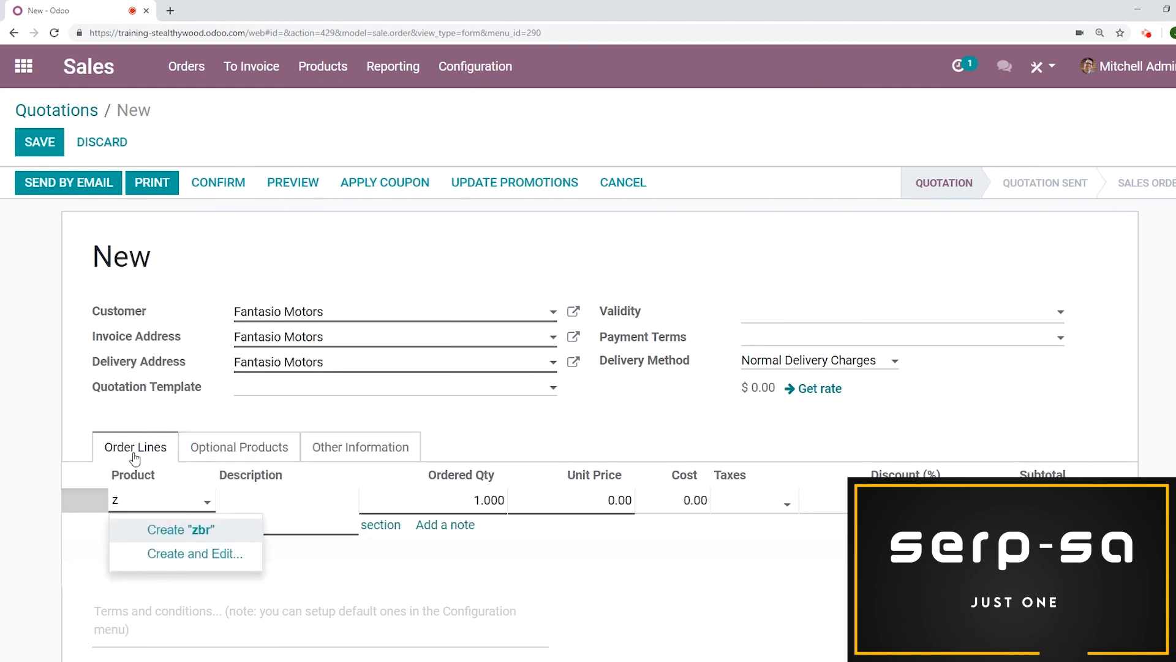
pyautogui.write('ebr')
pyautogui.click(214, 538)
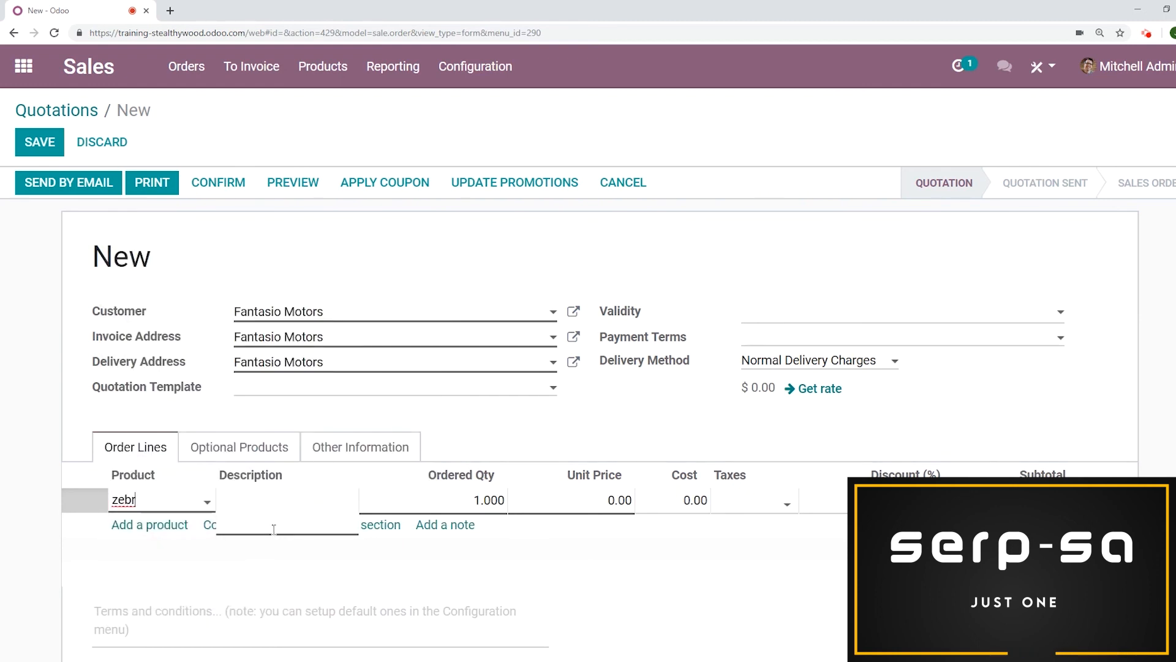
pyautogui.click(490, 500)
pyautogui.write('10')
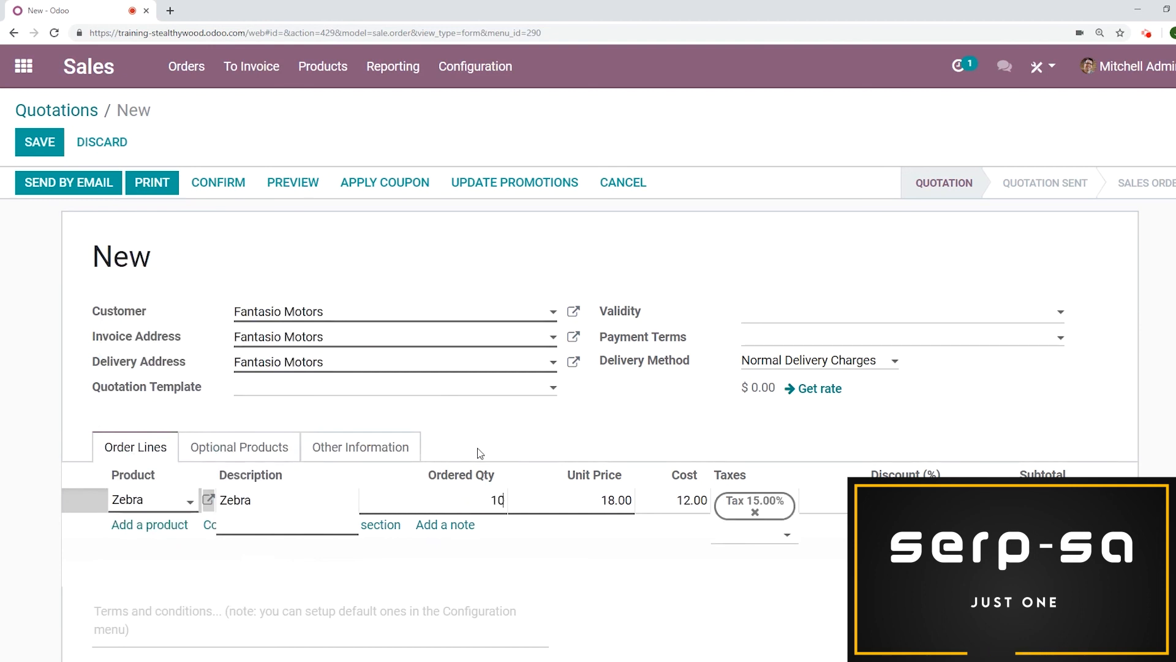
pyautogui.click(218, 184)
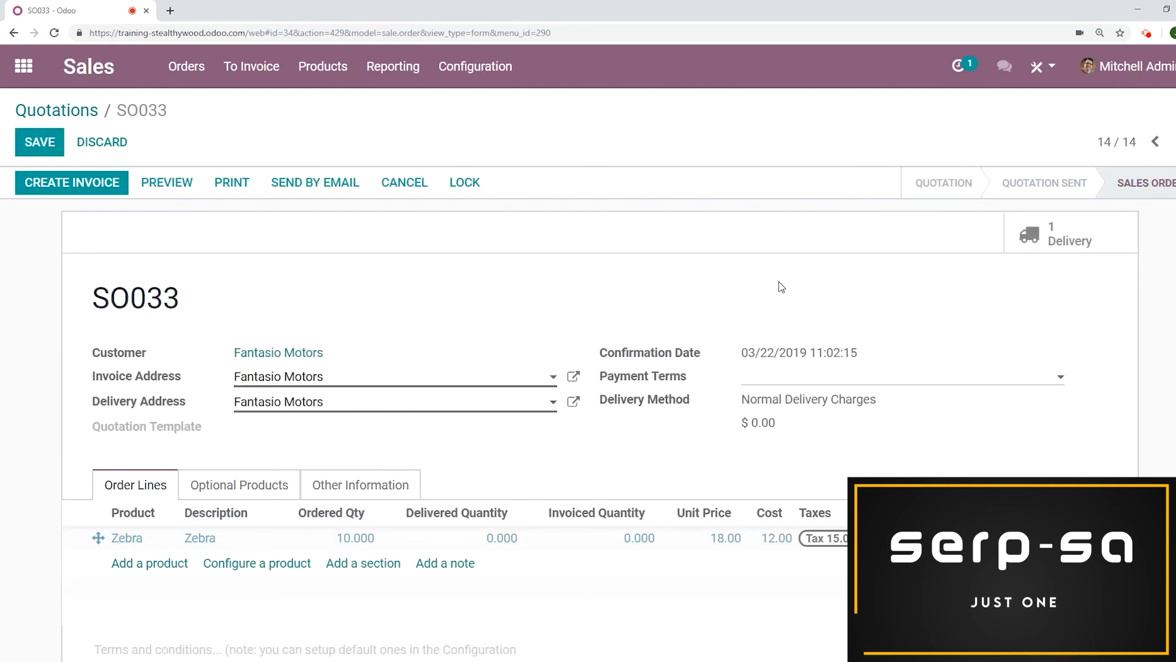
# Create and view an invoice for the order's invoiceable lines, then validate it
pyautogui.click(96, 196)
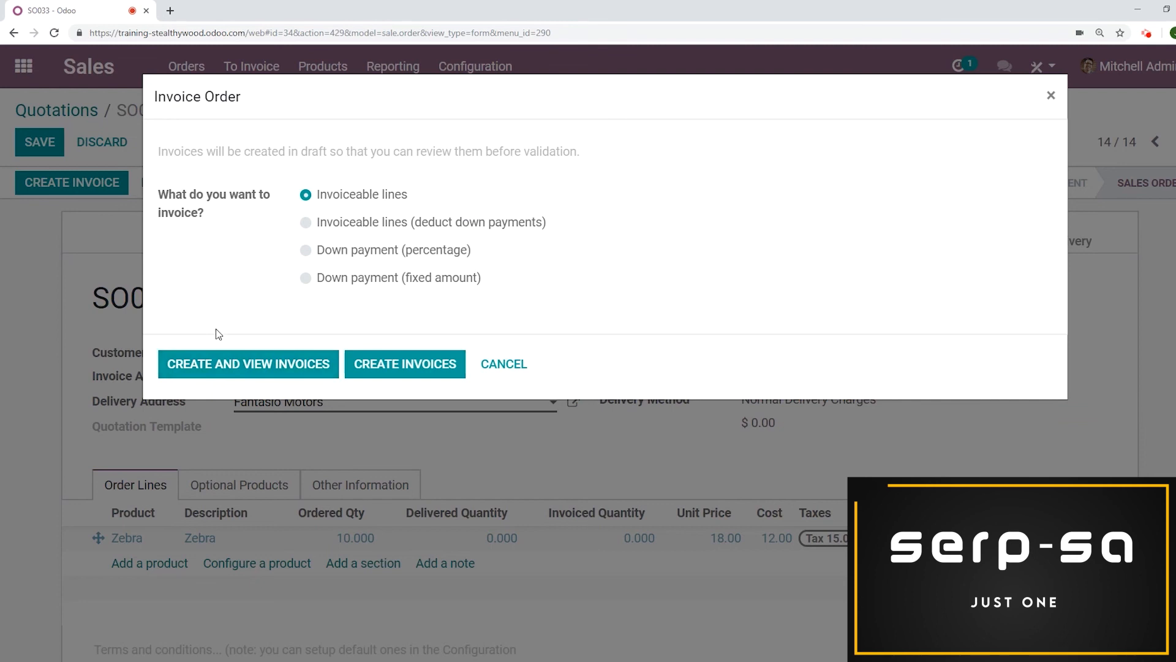
pyautogui.click(236, 369)
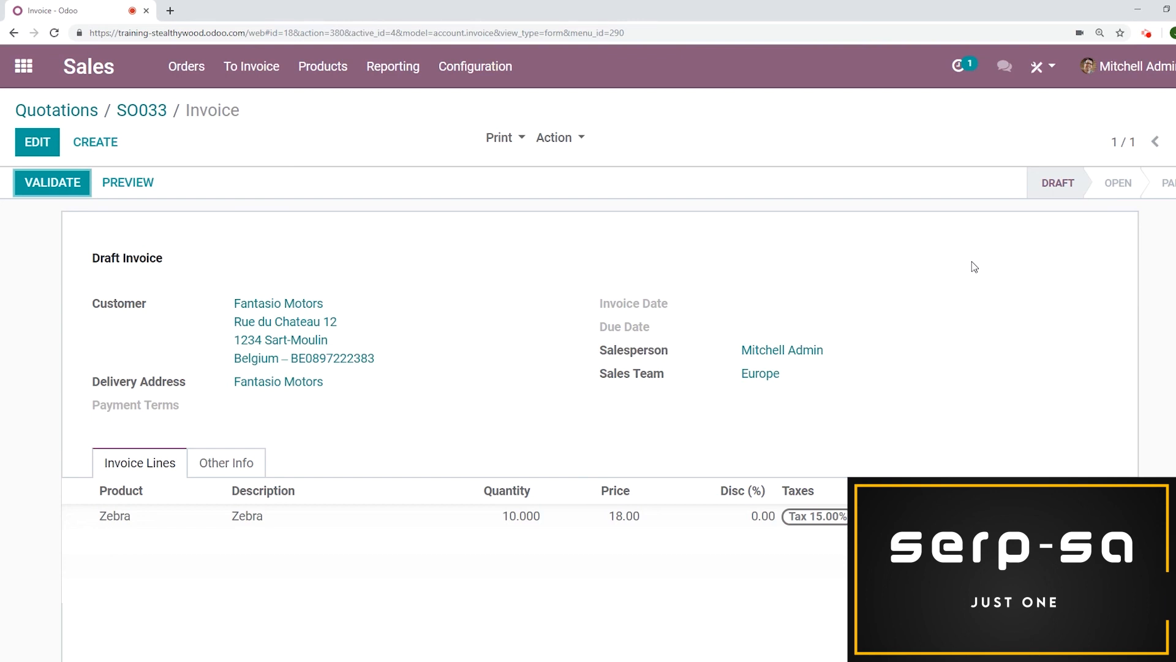
pyautogui.click(48, 185)
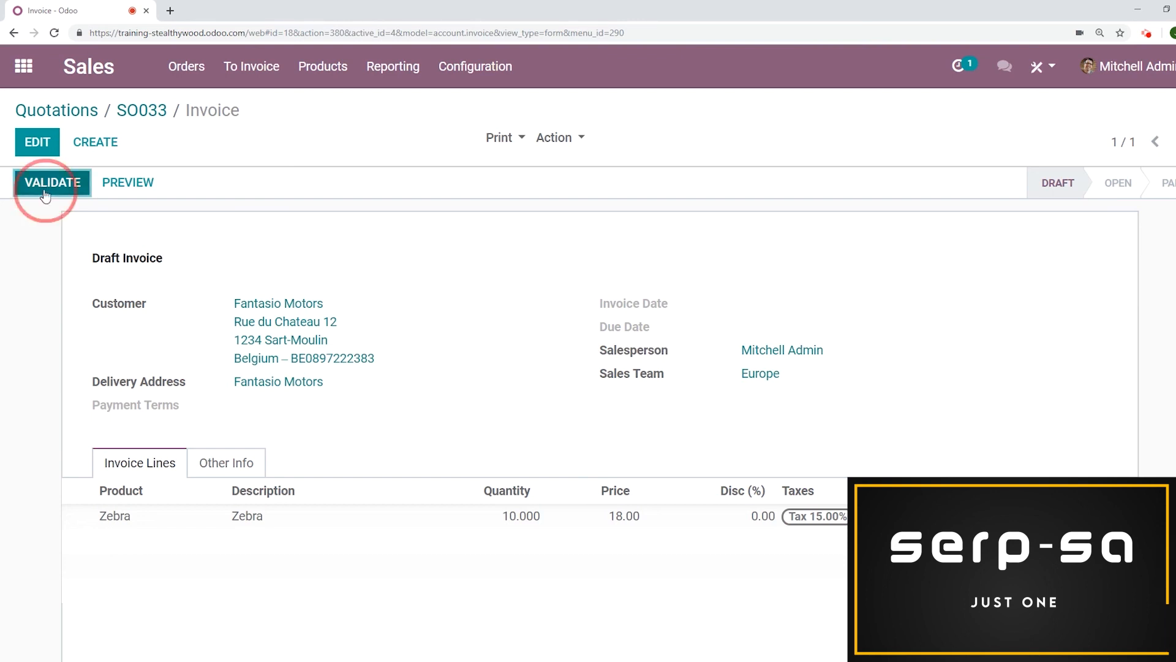